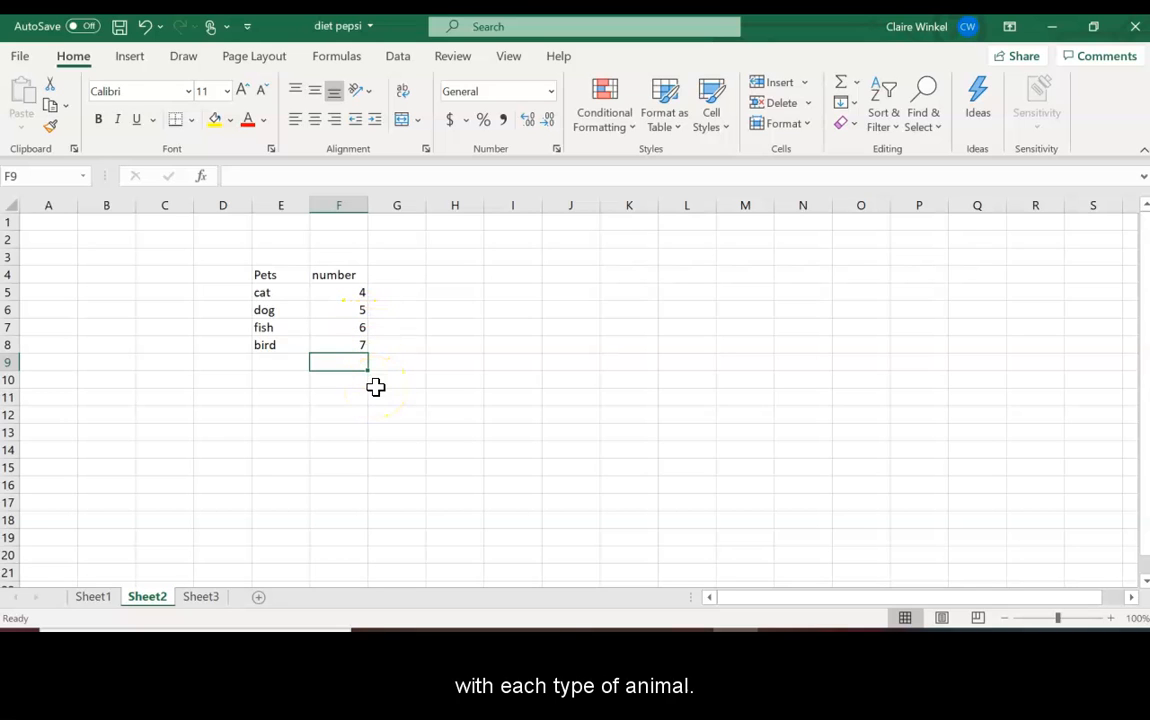
# Step: Sketch a red bar chart beside the Pets table and circle 'cat' and its count
pyautogui.click(668, 28)
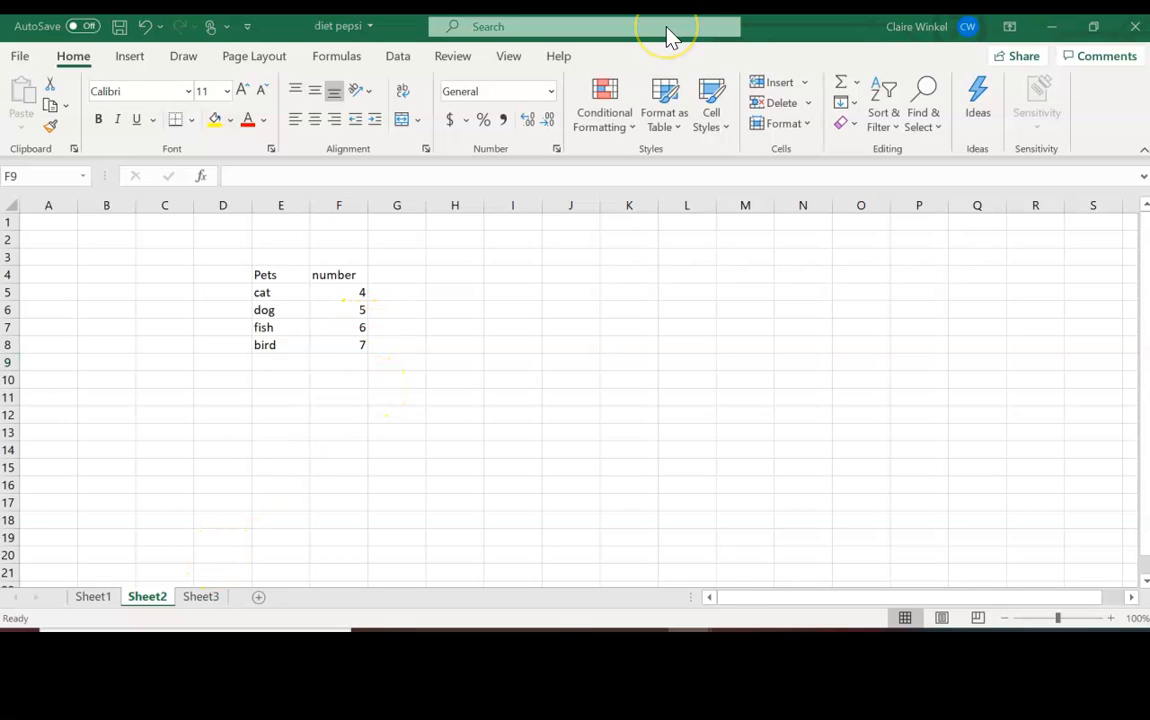
pyautogui.moveTo(526, 257)
pyautogui.mouseDown()
pyautogui.moveTo(542, 408)
pyautogui.moveTo(778, 459)
pyautogui.moveTo(839, 459)
pyautogui.mouseUp()
pyautogui.moveTo(592, 452)
pyautogui.mouseDown()
pyautogui.moveTo(585, 378)
pyautogui.moveTo(642, 445)
pyautogui.moveTo(708, 350)
pyautogui.moveTo(709, 435)
pyautogui.moveTo(719, 311)
pyautogui.moveTo(778, 323)
pyautogui.moveTo(776, 451)
pyautogui.mouseUp()
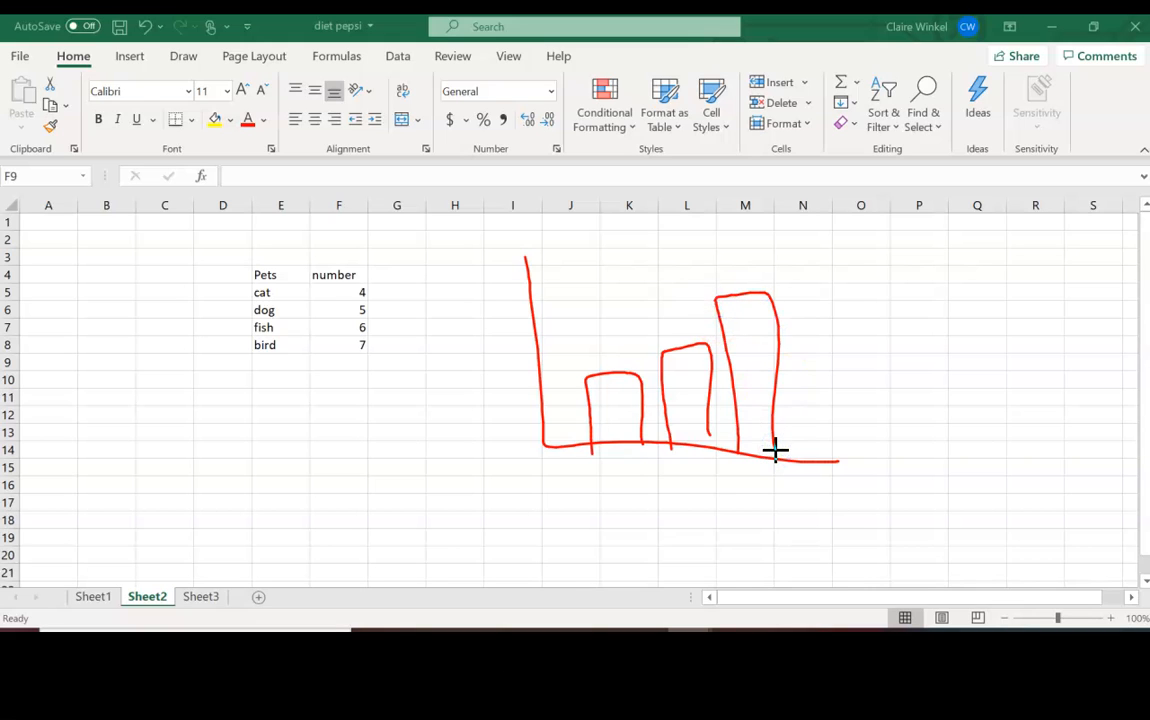
pyautogui.moveTo(287, 287)
pyautogui.mouseDown()
pyautogui.moveTo(252, 303)
pyautogui.moveTo(285, 285)
pyautogui.moveTo(379, 300)
pyautogui.mouseUp()
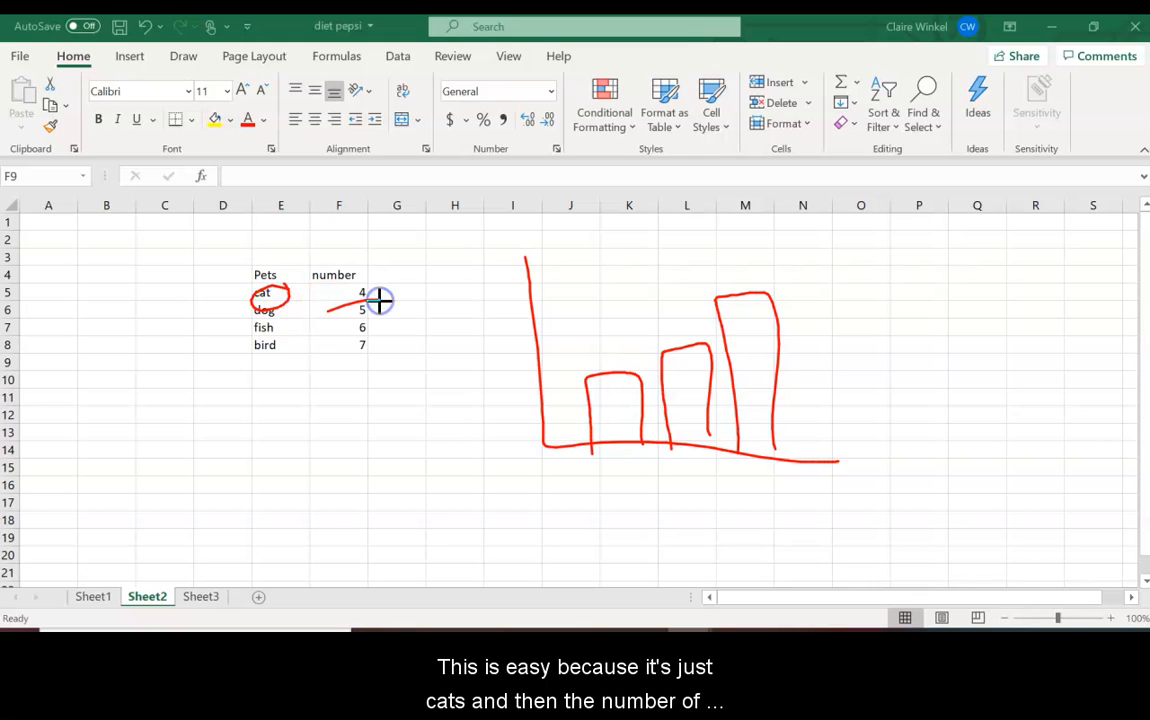
pyautogui.click(93, 596)
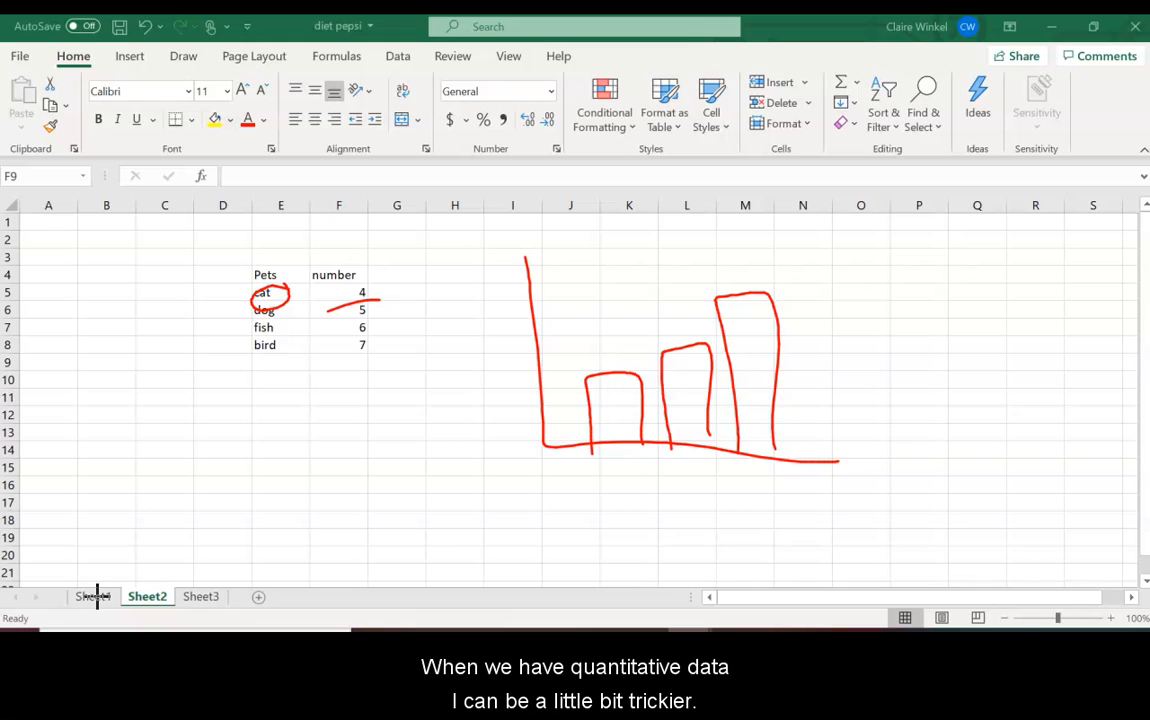
# Step: Switch to Sheet1 and scroll through the cola can weights column
pyautogui.click(97, 597)
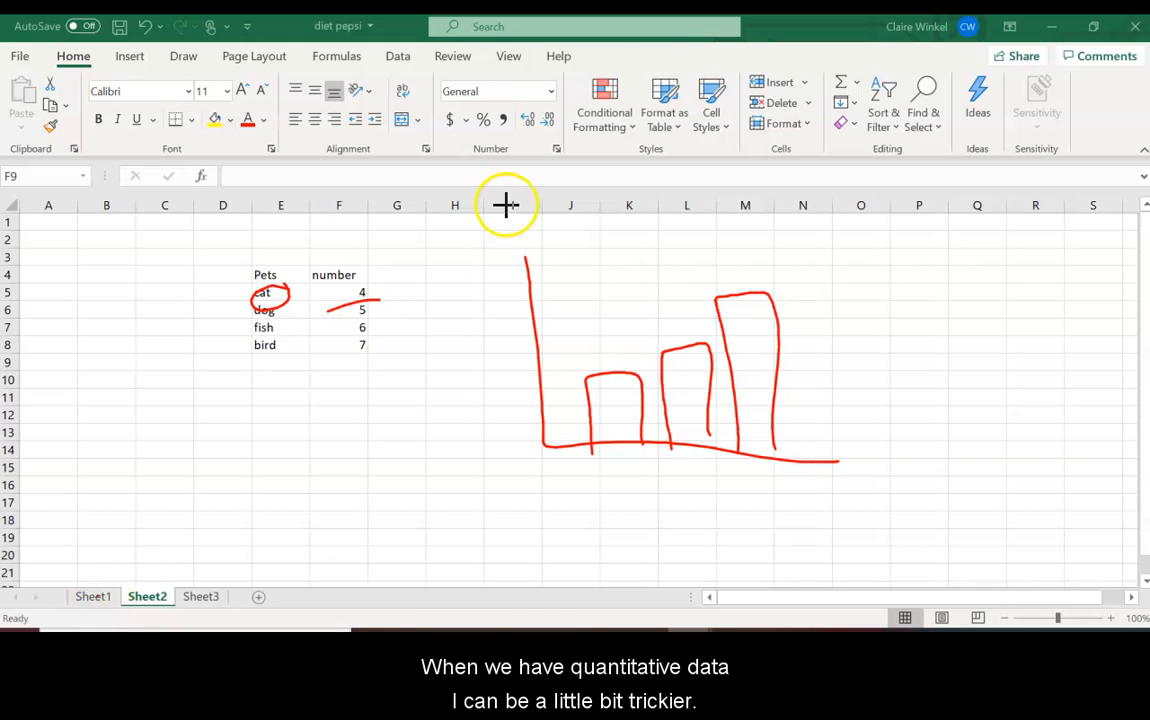
pyautogui.click(93, 597)
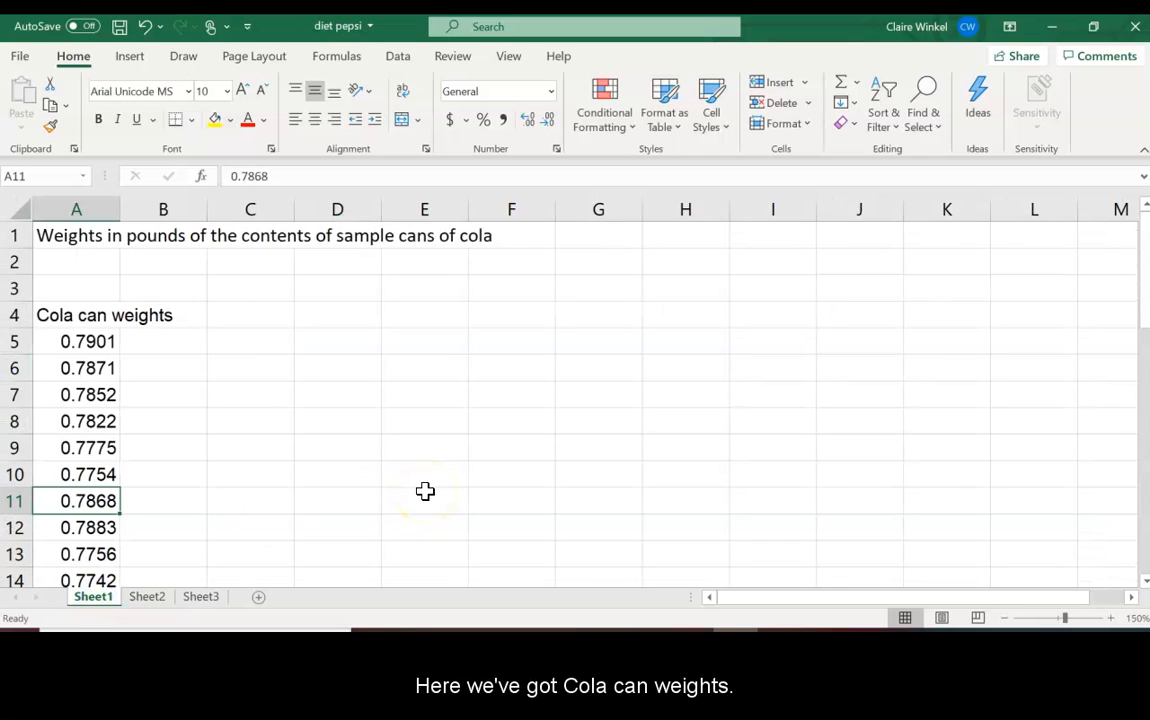
pyautogui.moveTo(1140, 305)
pyautogui.mouseDown()
pyautogui.moveTo(1123, 552)
pyautogui.moveTo(1137, 417)
pyautogui.moveTo(1124, 309)
pyautogui.mouseUp()
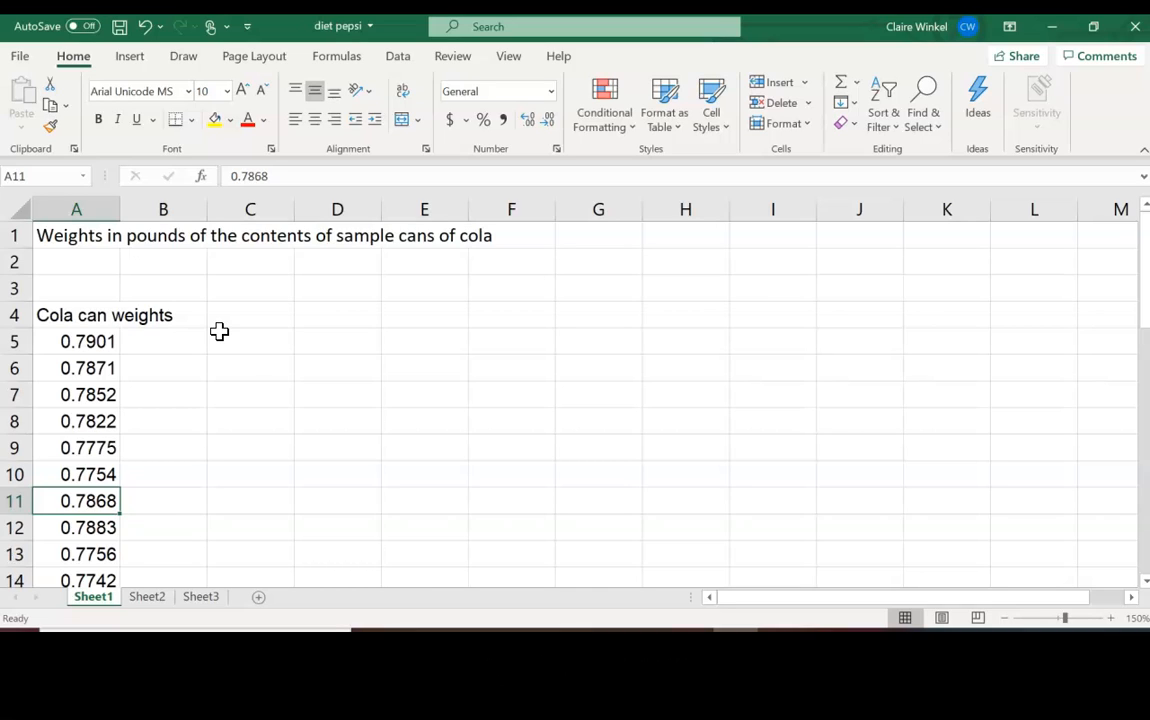
# Step: Label C5 'max weight' and compute =MAX(A5:A40) in E5, giving 0.7938
pyautogui.click(253, 340)
pyautogui.write('maxi')
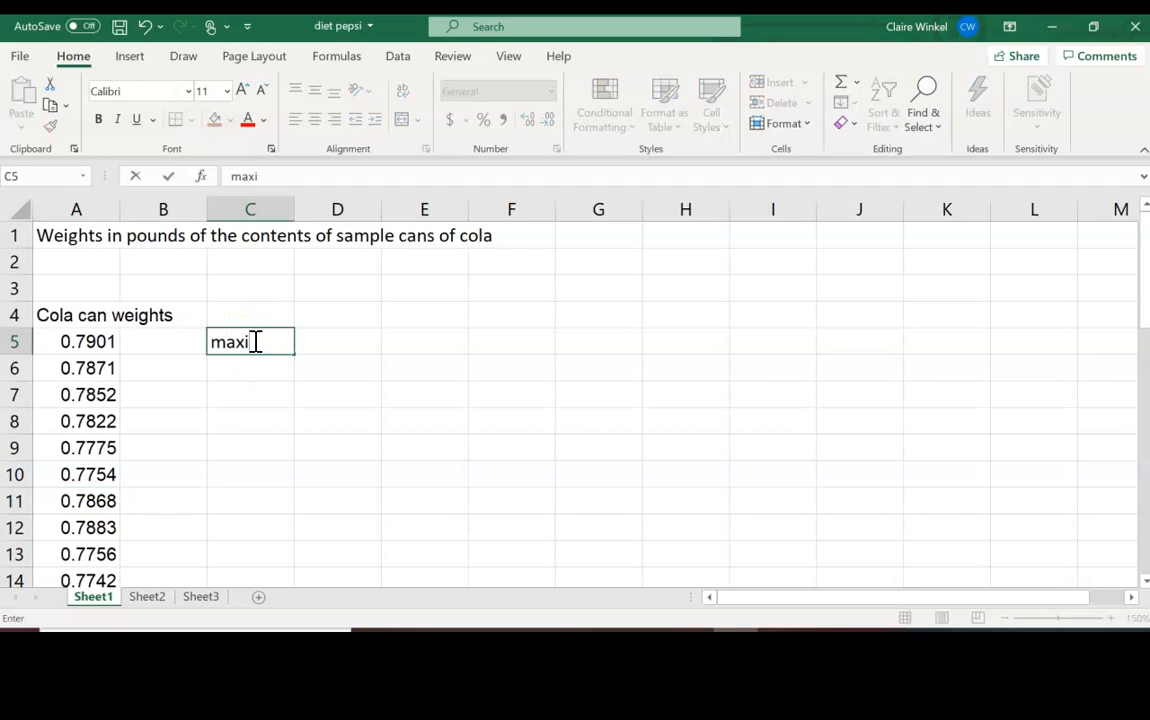
pyautogui.press('BackSpace')
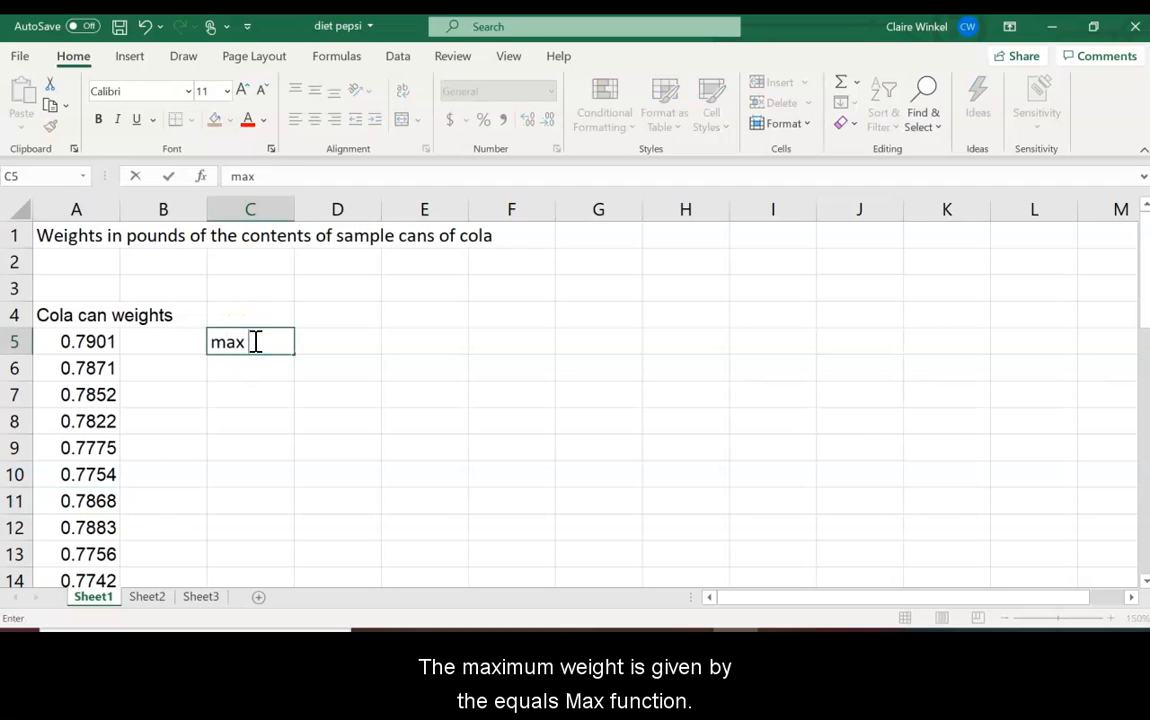
pyautogui.write('weight')
pyautogui.press('Tab')
pyautogui.press('Tab')
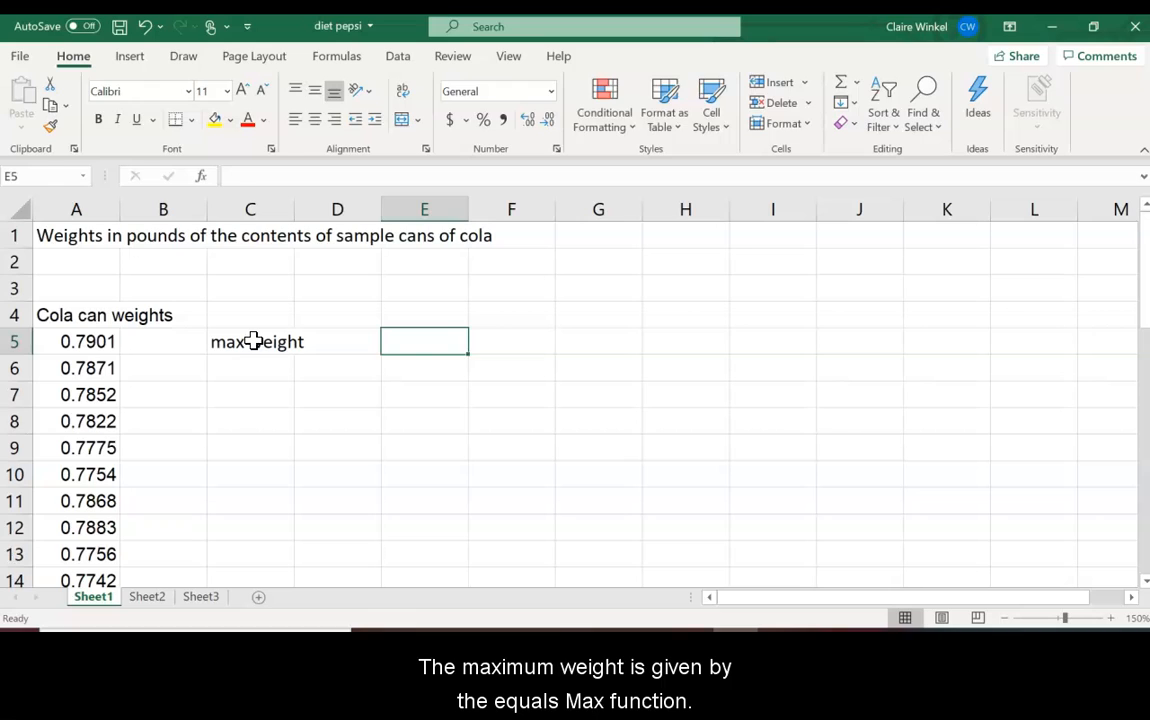
pyautogui.write('=max(')
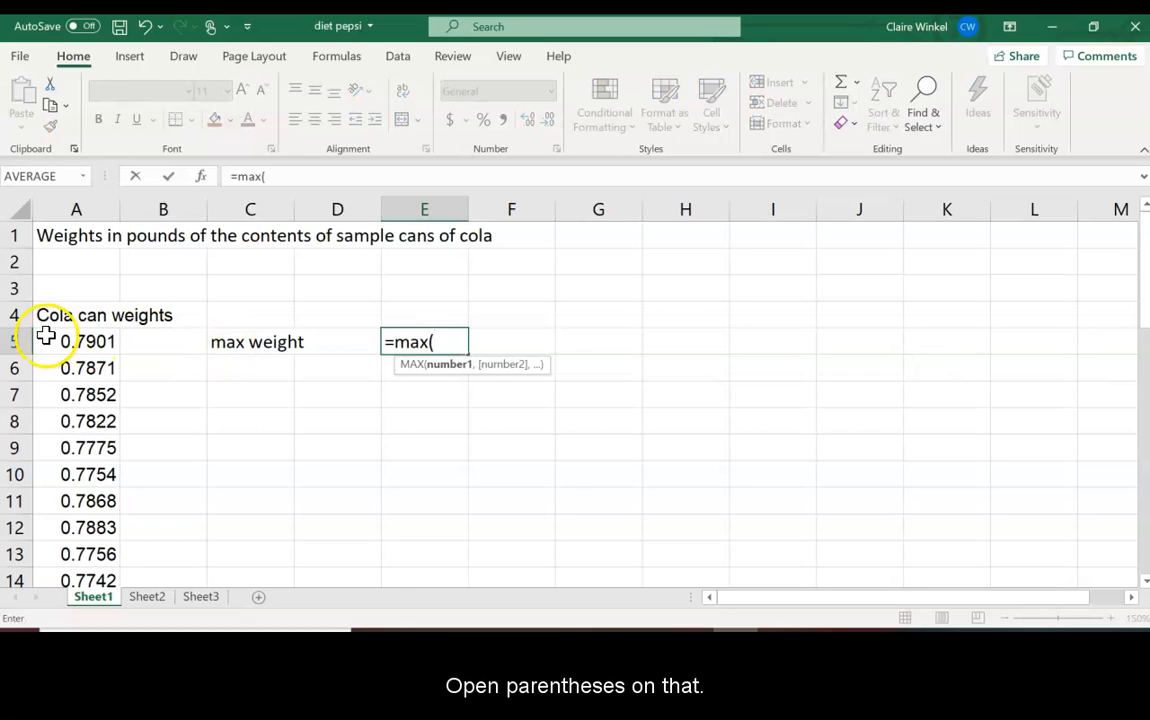
pyautogui.moveTo(82, 337); pyautogui.dragTo(90, 526)
pyautogui.press('Return')
pyautogui.press('Up')
pyautogui.press('Up')
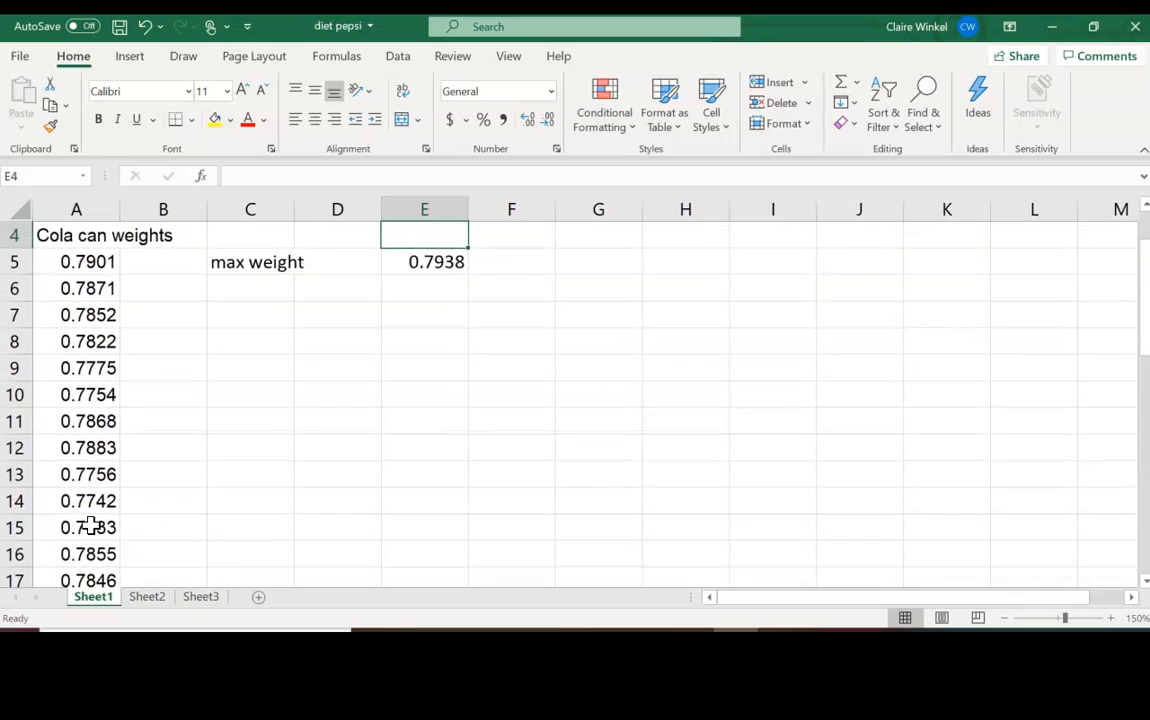
pyautogui.press('Down')
pyautogui.press('Down')
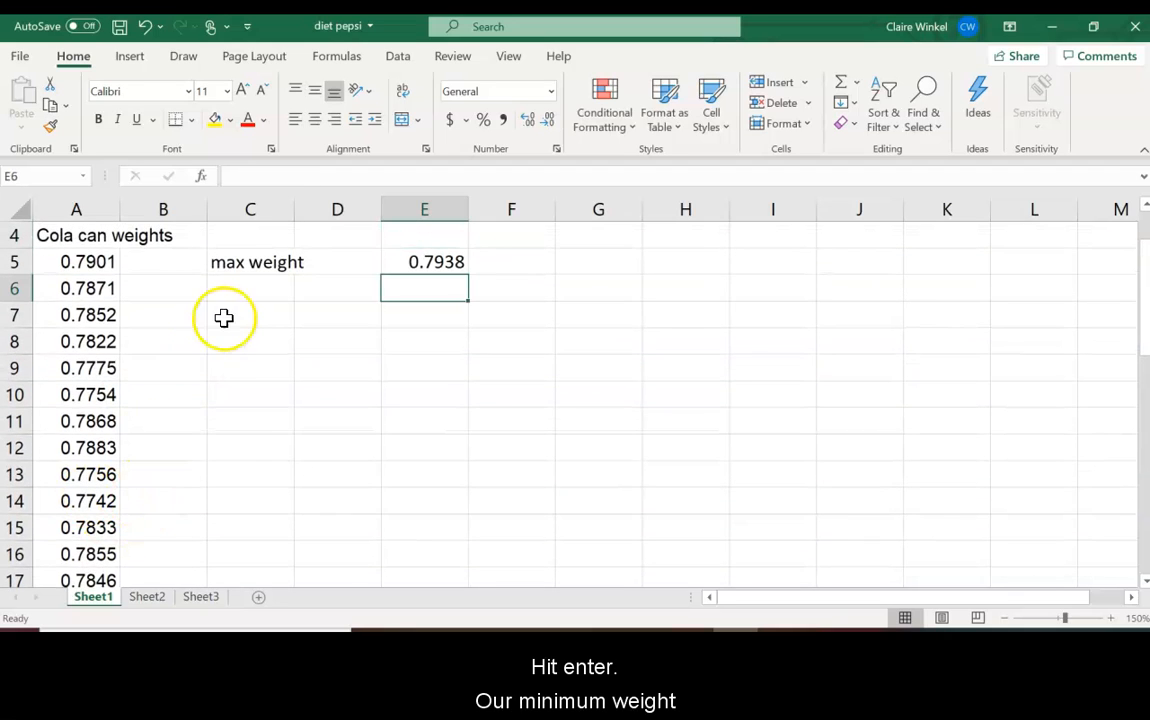
# Step: Label C6 'minimum weight' and compute =MIN(A5:A40) in E6, giving 0.7742
pyautogui.click(231, 290)
pyautogui.write('minimum weight')
pyautogui.press('Tab')
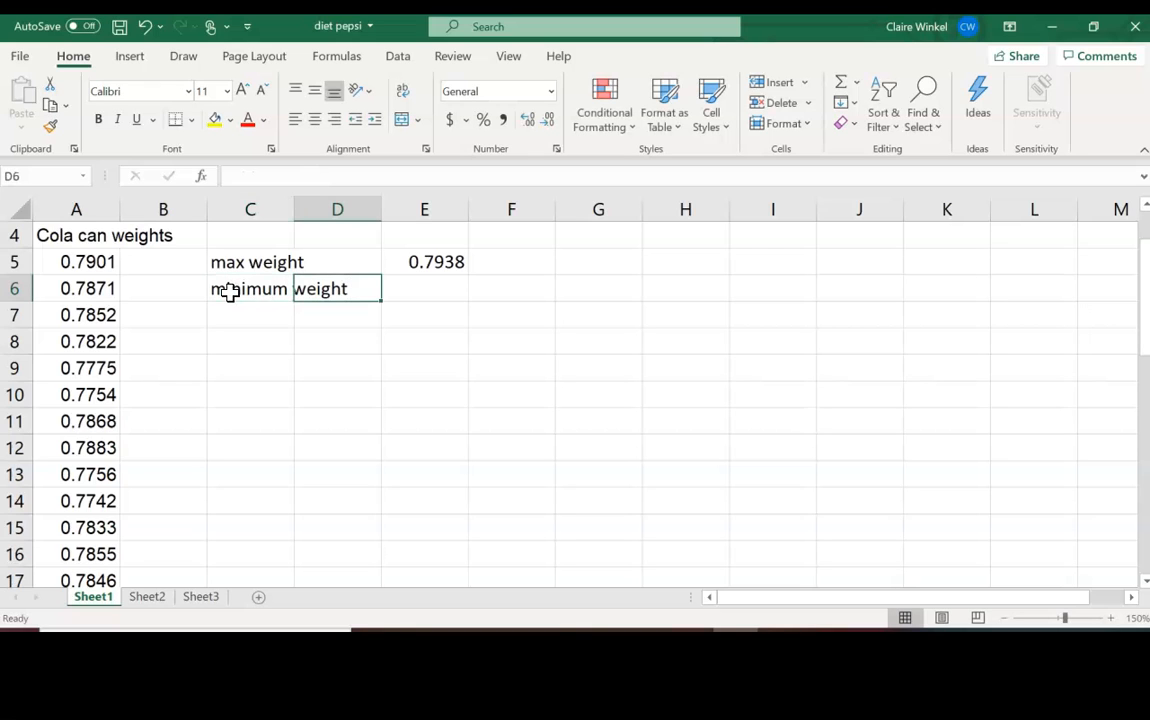
pyautogui.press('Tab')
pyautogui.write('=min(')
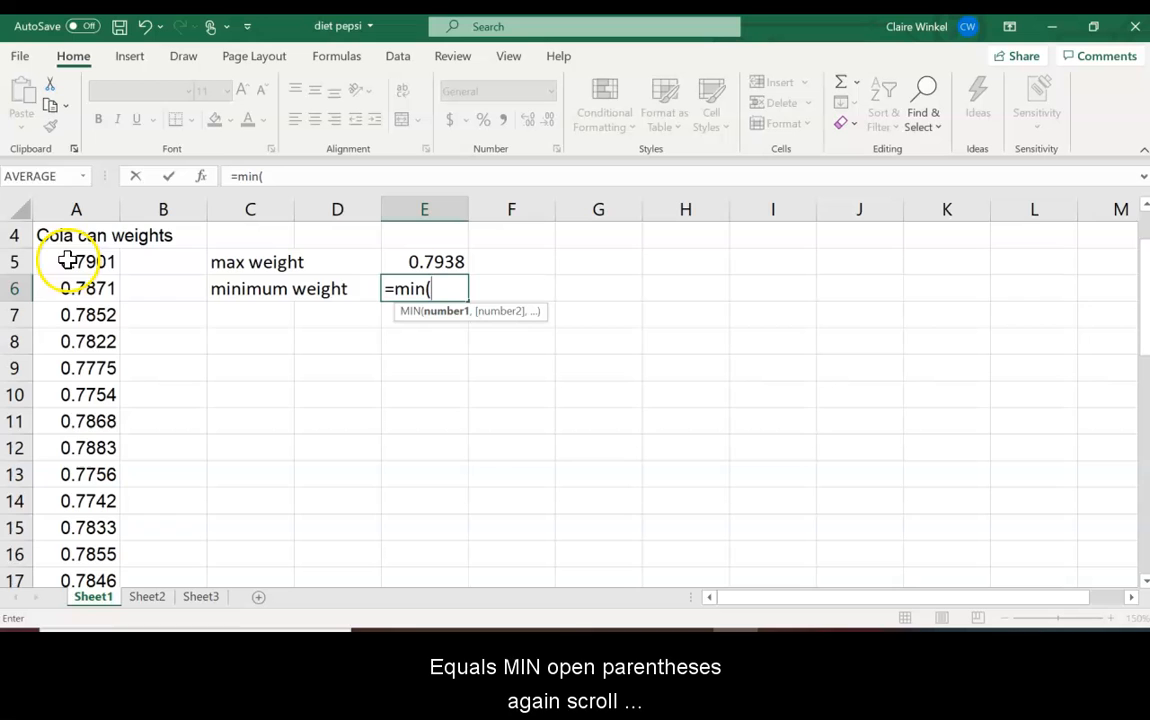
pyautogui.moveTo(69, 262); pyautogui.dragTo(95, 524)
pyautogui.press('Return')
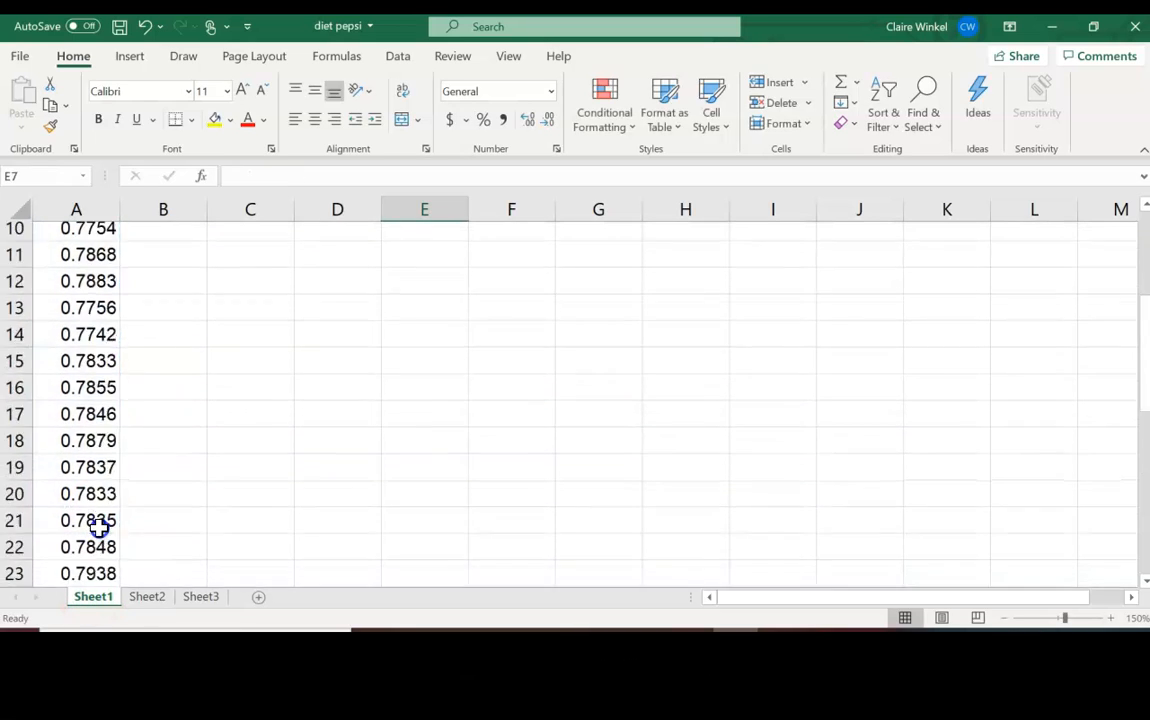
pyautogui.press('Up')
pyautogui.press('Up')
pyautogui.press('Up')
pyautogui.press('Up')
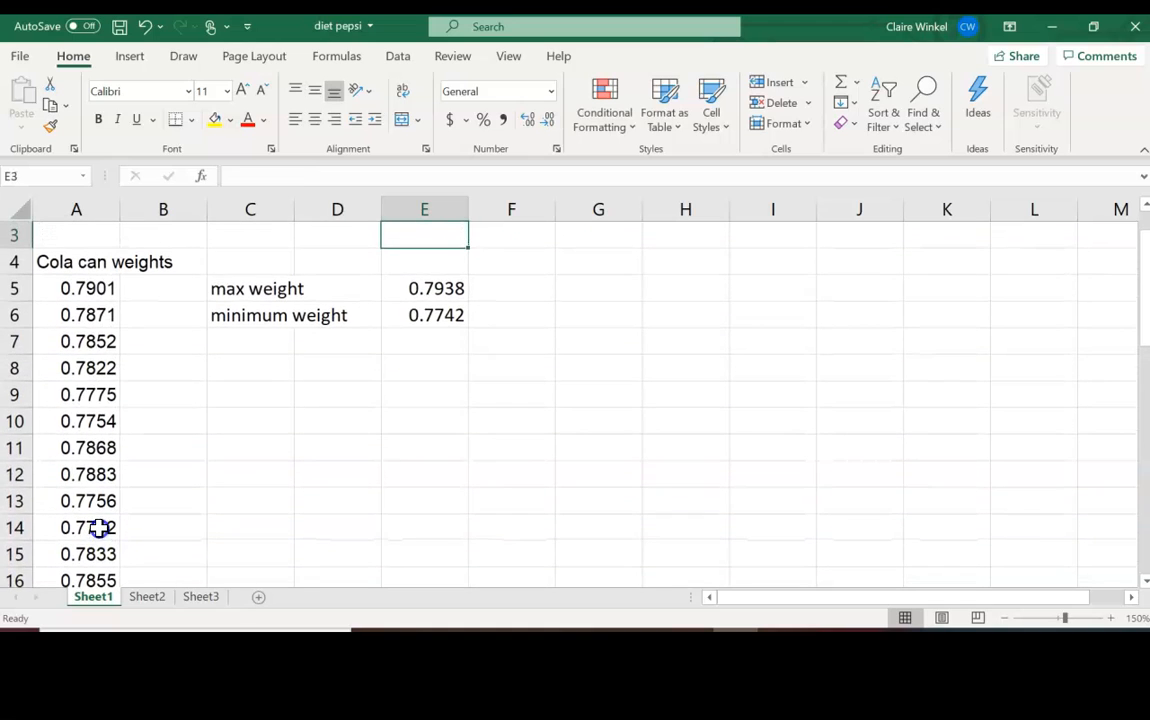
# Step: Add a 'Range = max - min' note and compute the range as E5-E6, giving 0.0196
pyautogui.click(266, 371)
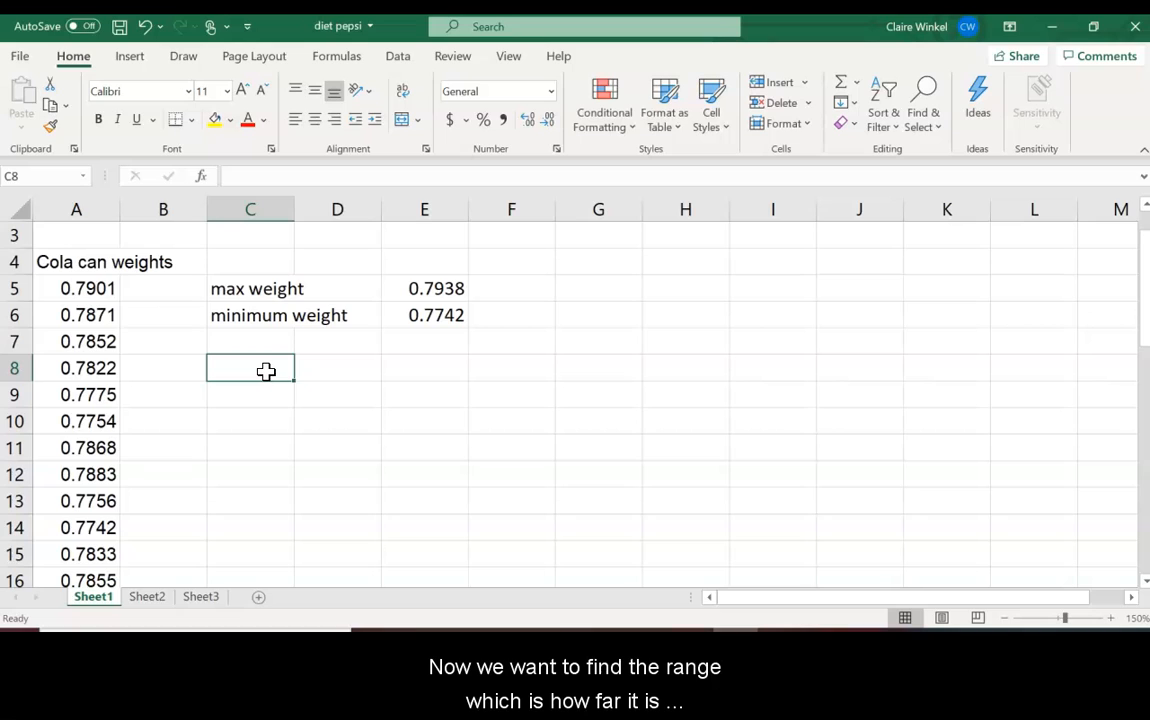
pyautogui.write('Range')
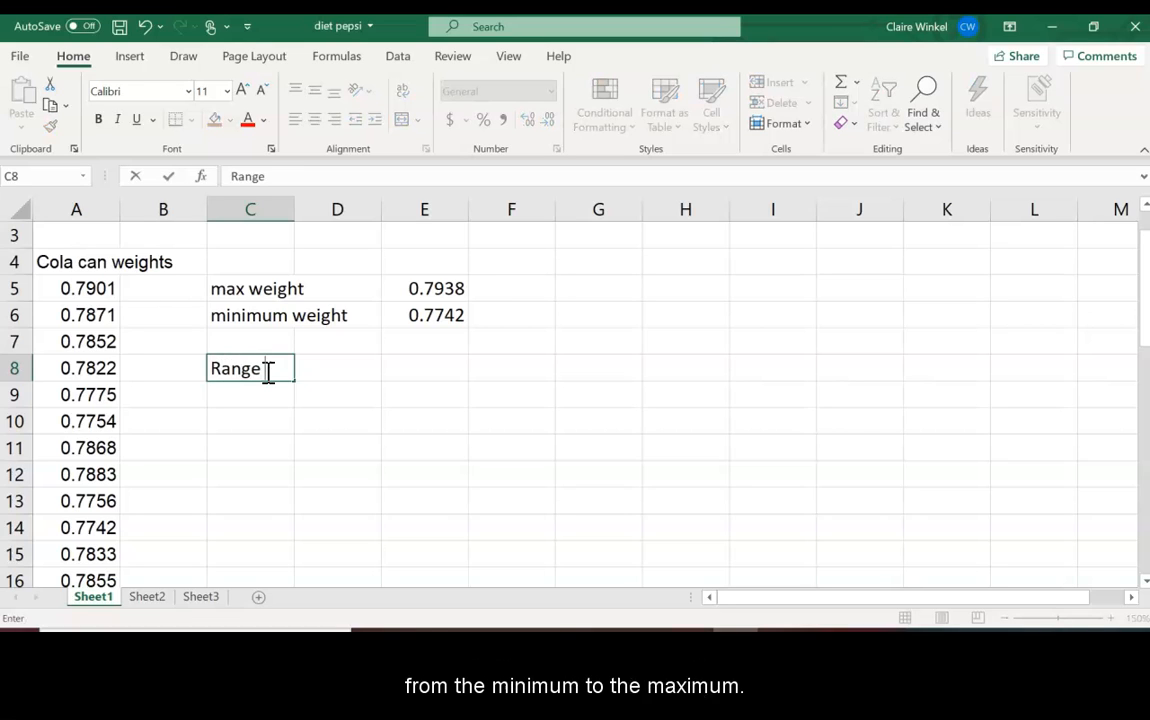
pyautogui.write(' = max - min')
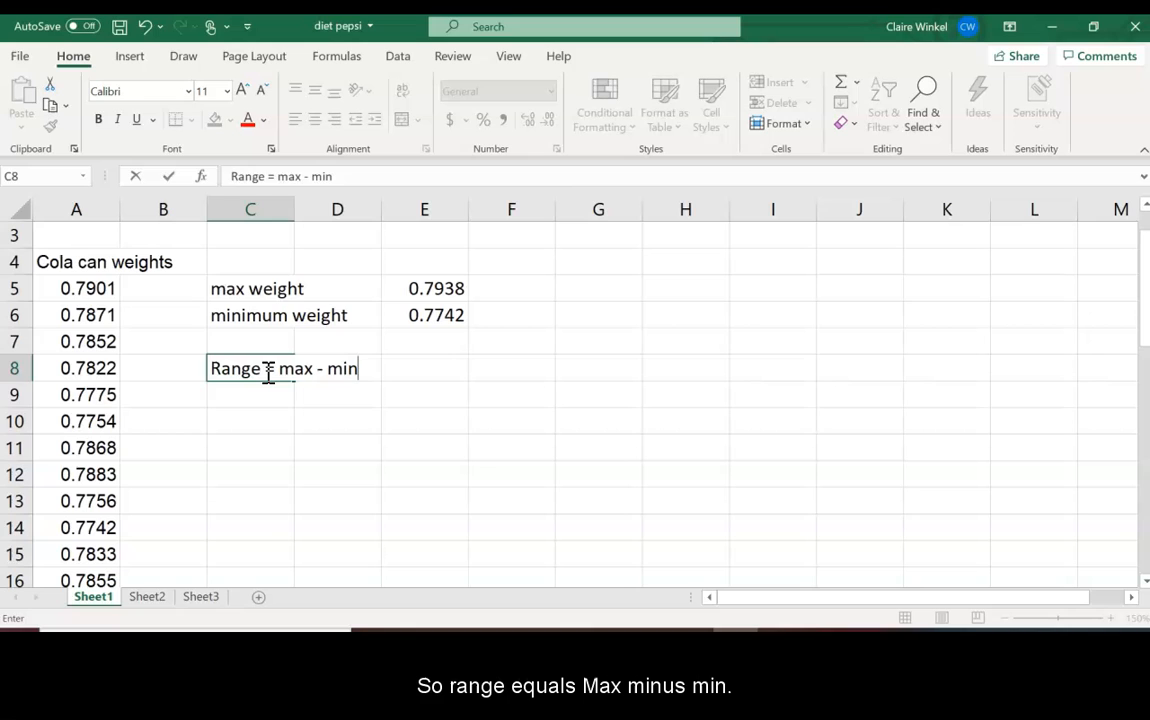
pyautogui.press('Return')
pyautogui.write('Range')
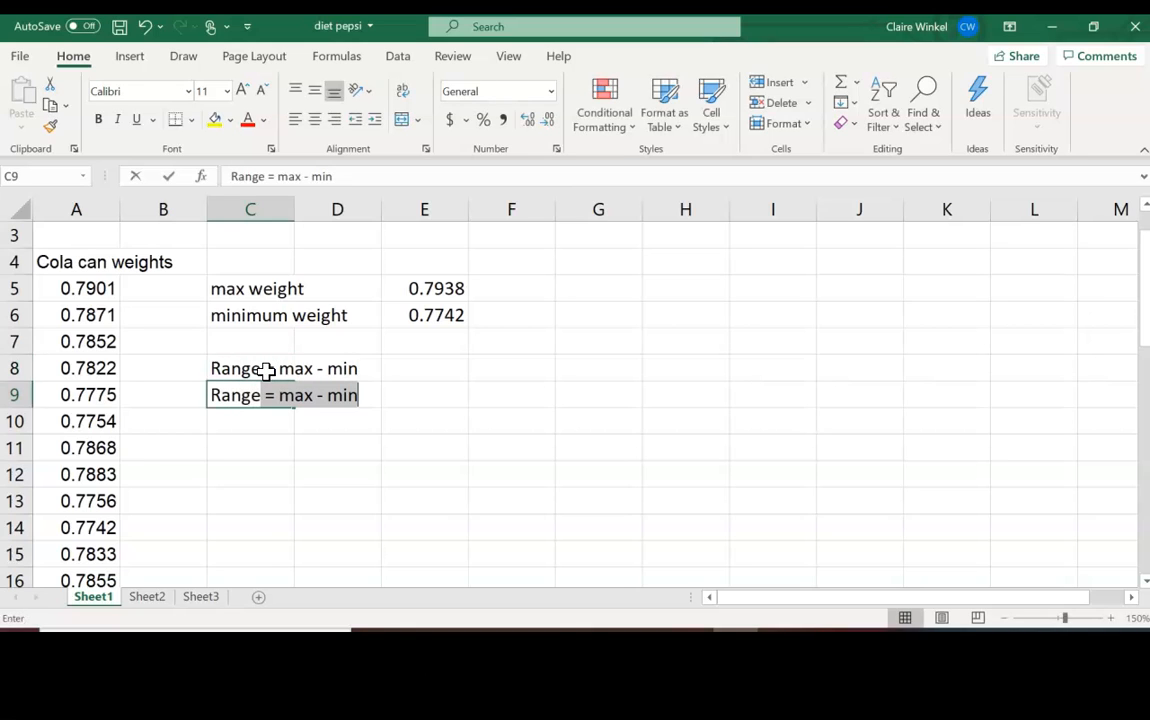
pyautogui.press('Tab')
pyautogui.press('Tab')
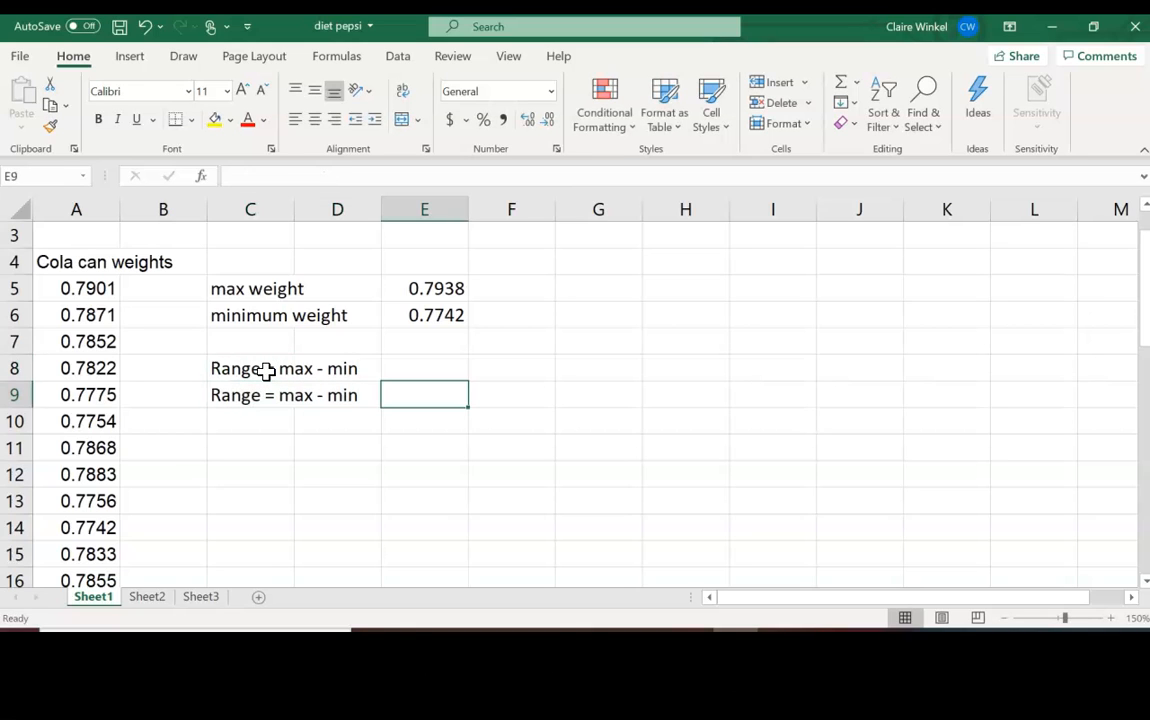
pyautogui.write('=')
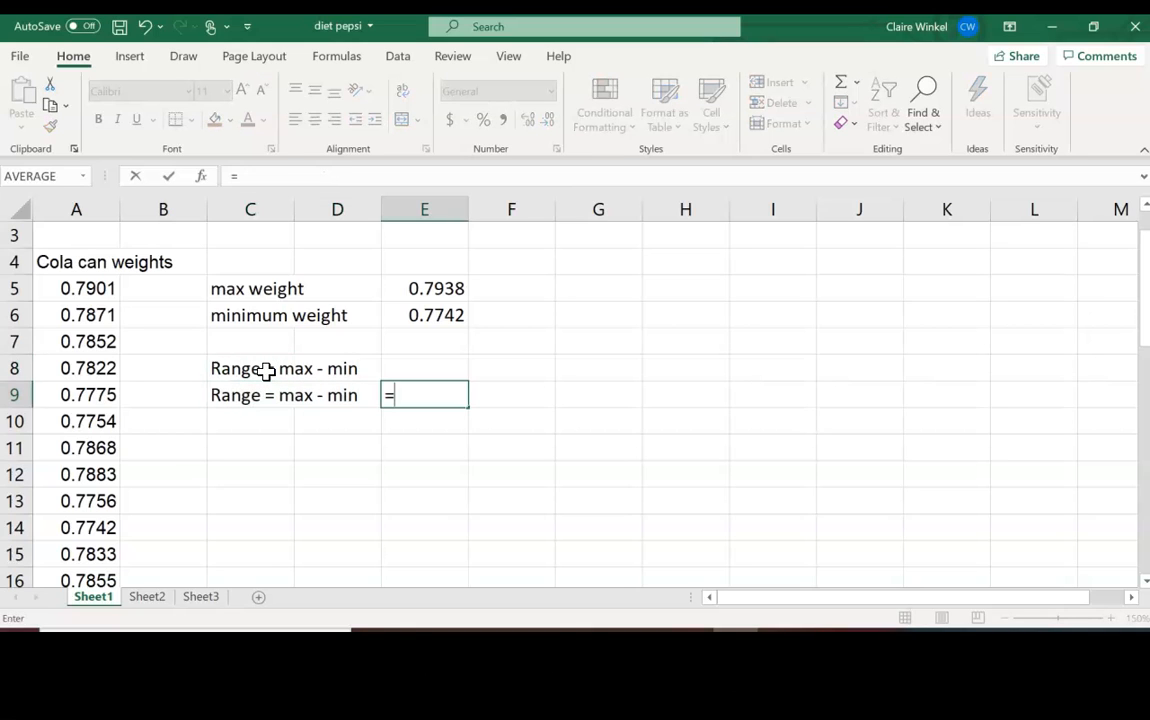
pyautogui.click(420, 288)
pyautogui.write('-')
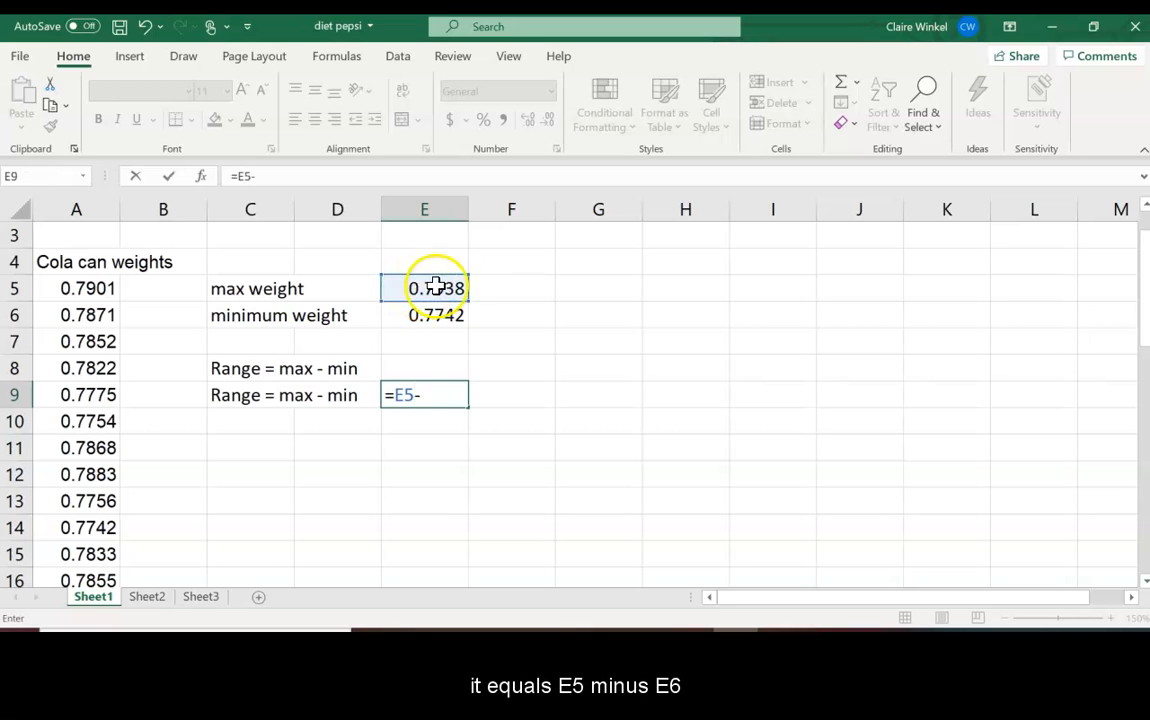
pyautogui.click(436, 314)
pyautogui.press('Return')
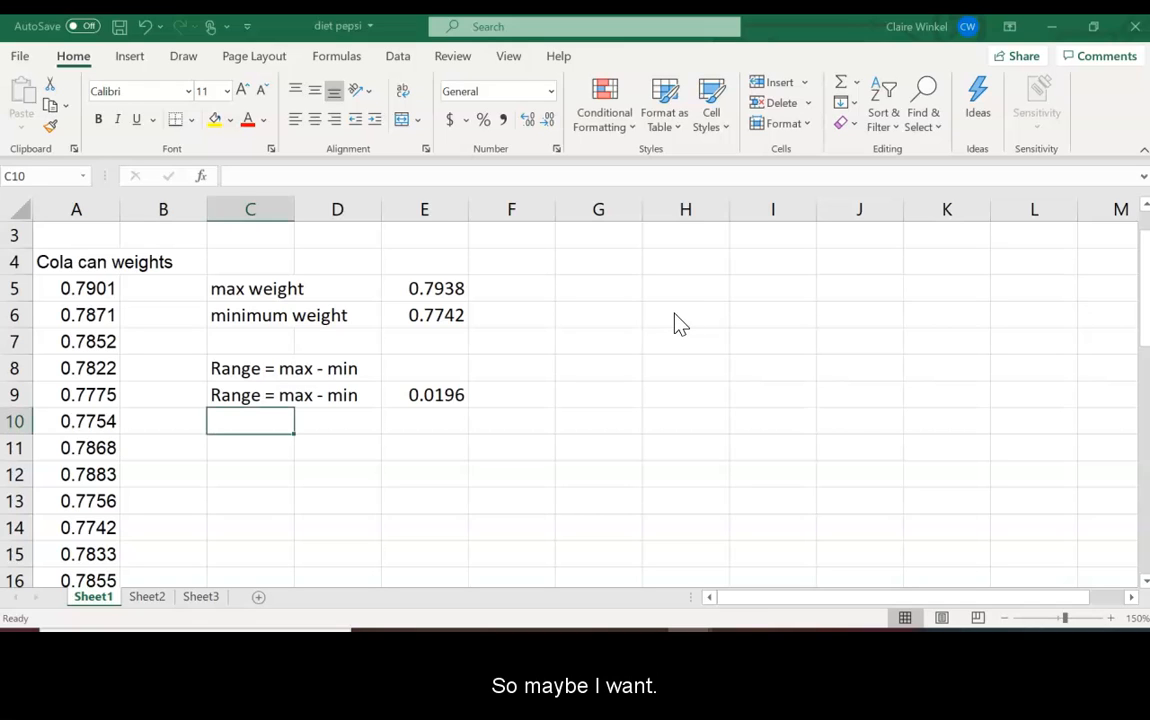
# Step: Write '6 bins total' in H6 and 'range / # of bins = width of bins' below it
pyautogui.click(674, 313)
pyautogui.write('6 b')
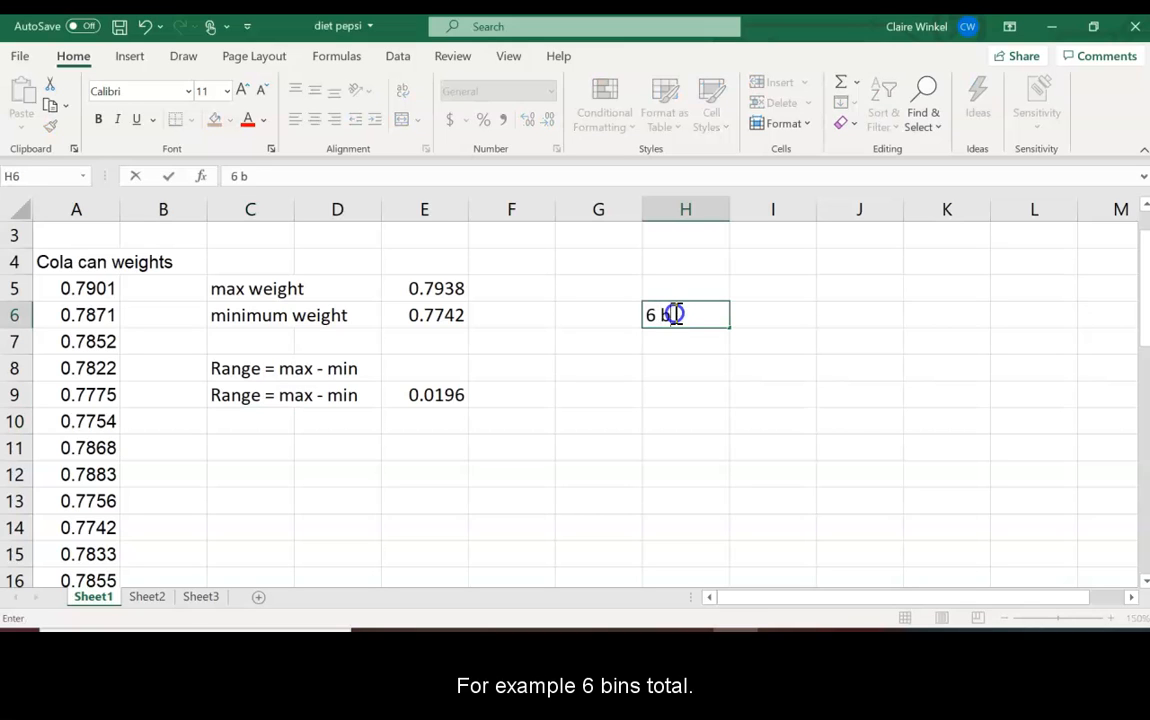
pyautogui.write('ins total')
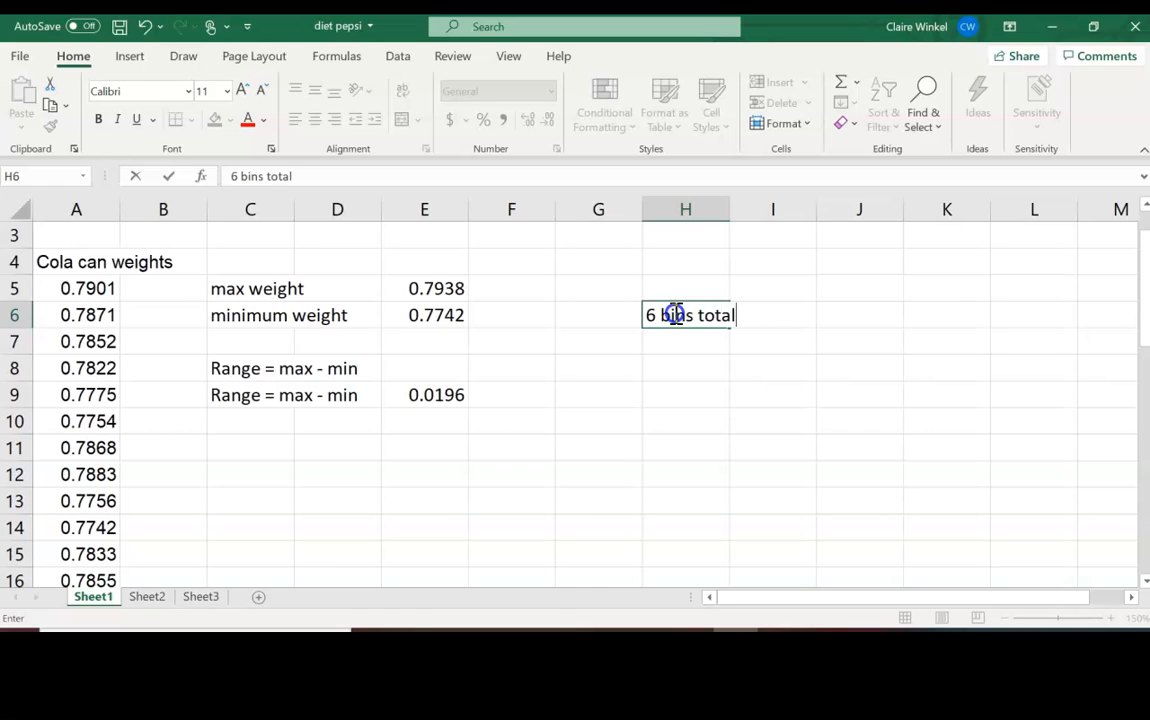
pyautogui.press('Return')
pyautogui.press('Return')
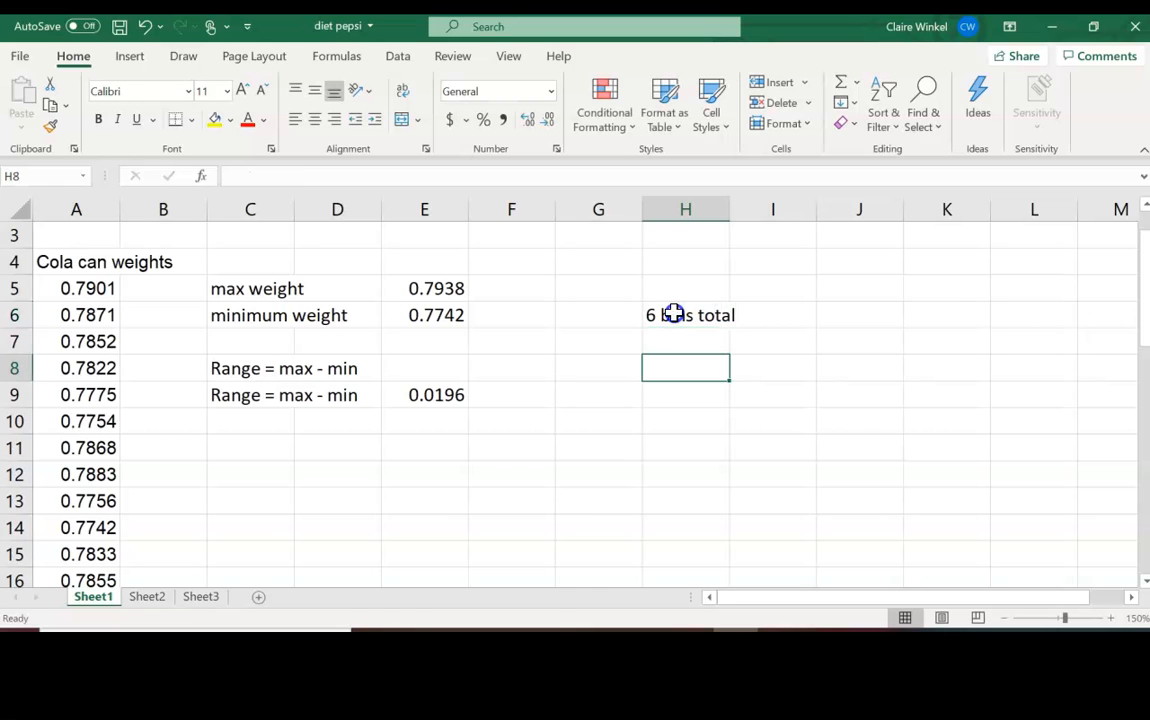
pyautogui.write('range /')
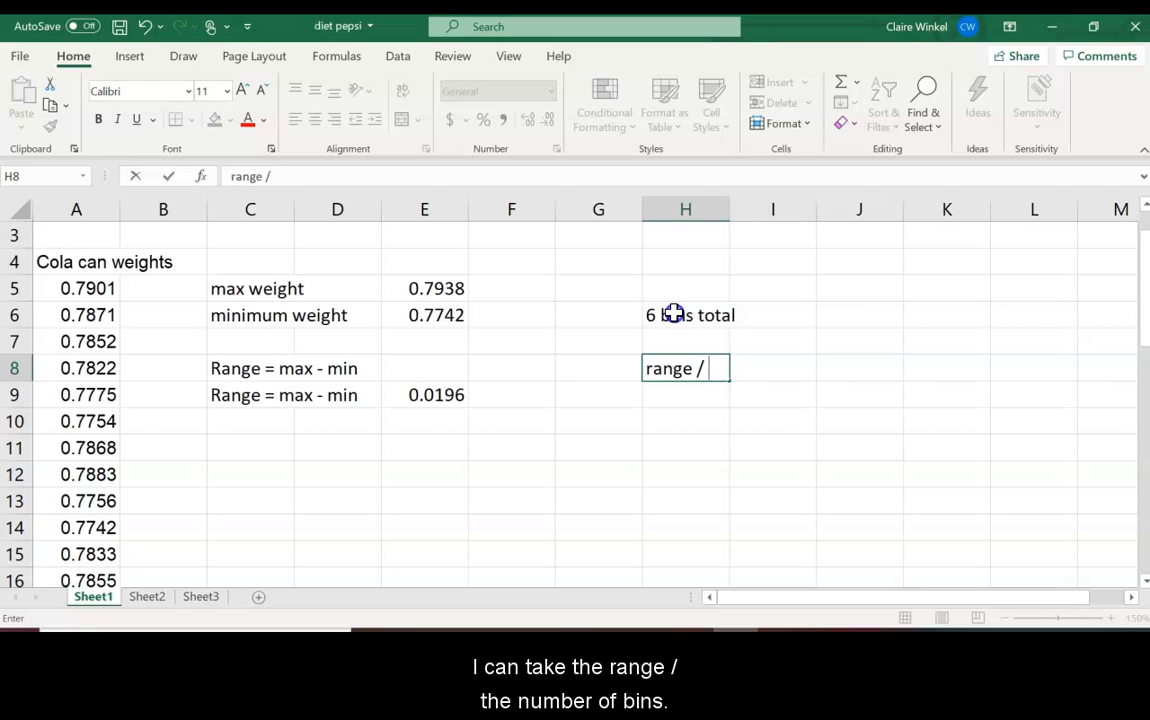
pyautogui.write(' # of bins')
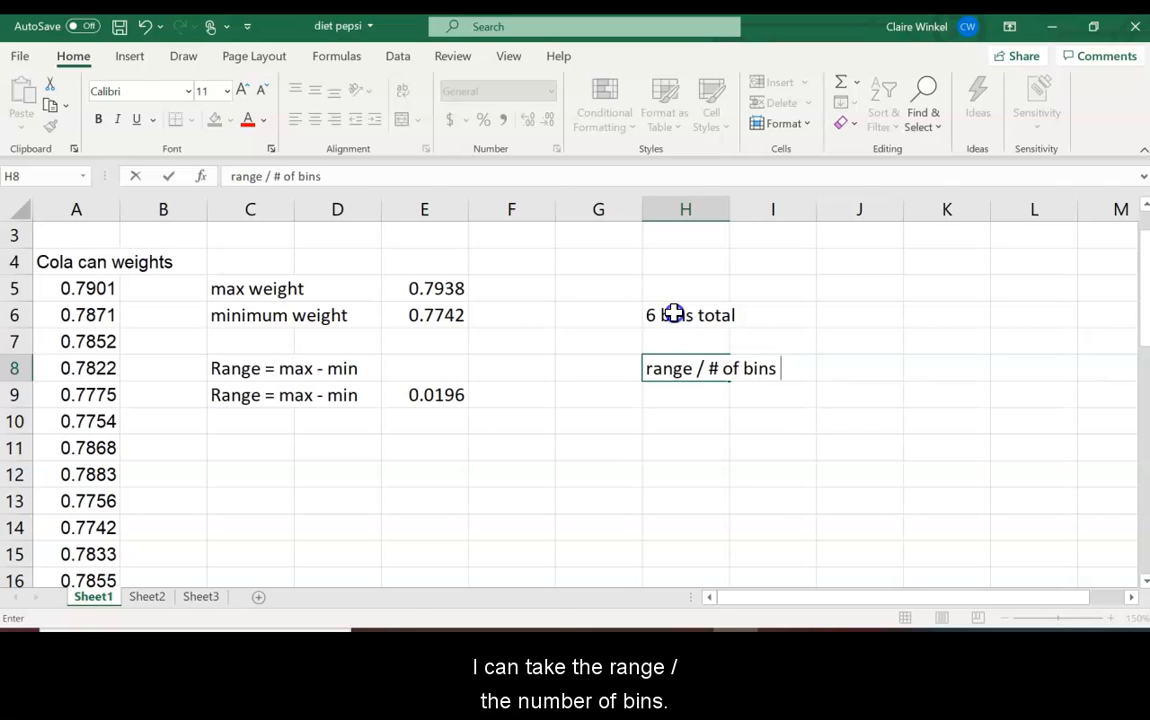
pyautogui.write(' = width of bins')
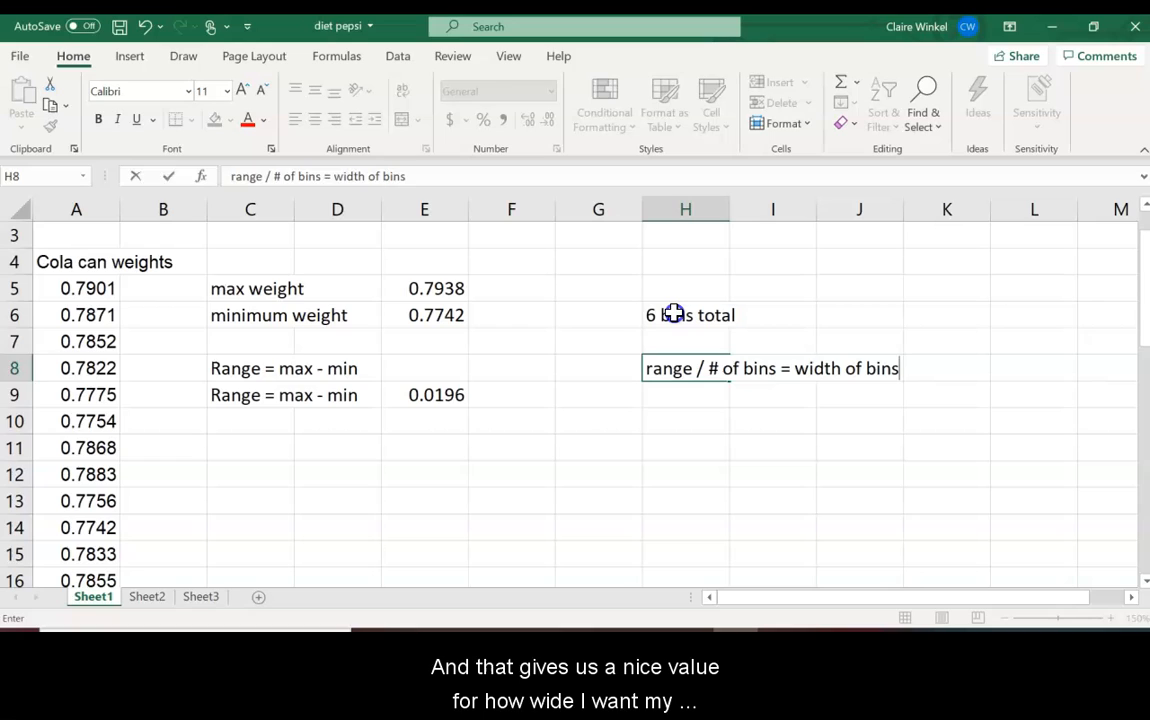
pyautogui.press('Return')
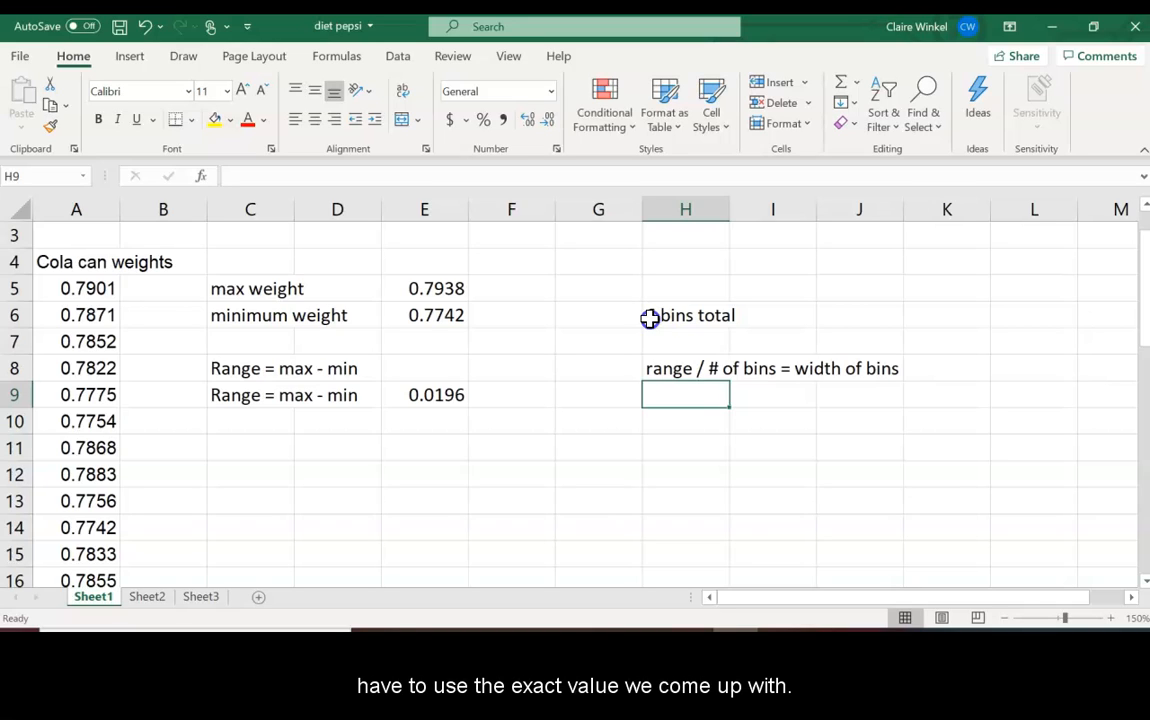
# Step: Compute the bin width in H9 as E9/6 (0.00327) and note 'bin width = 0.003' beneath
pyautogui.write('=')
pyautogui.click(452, 397)
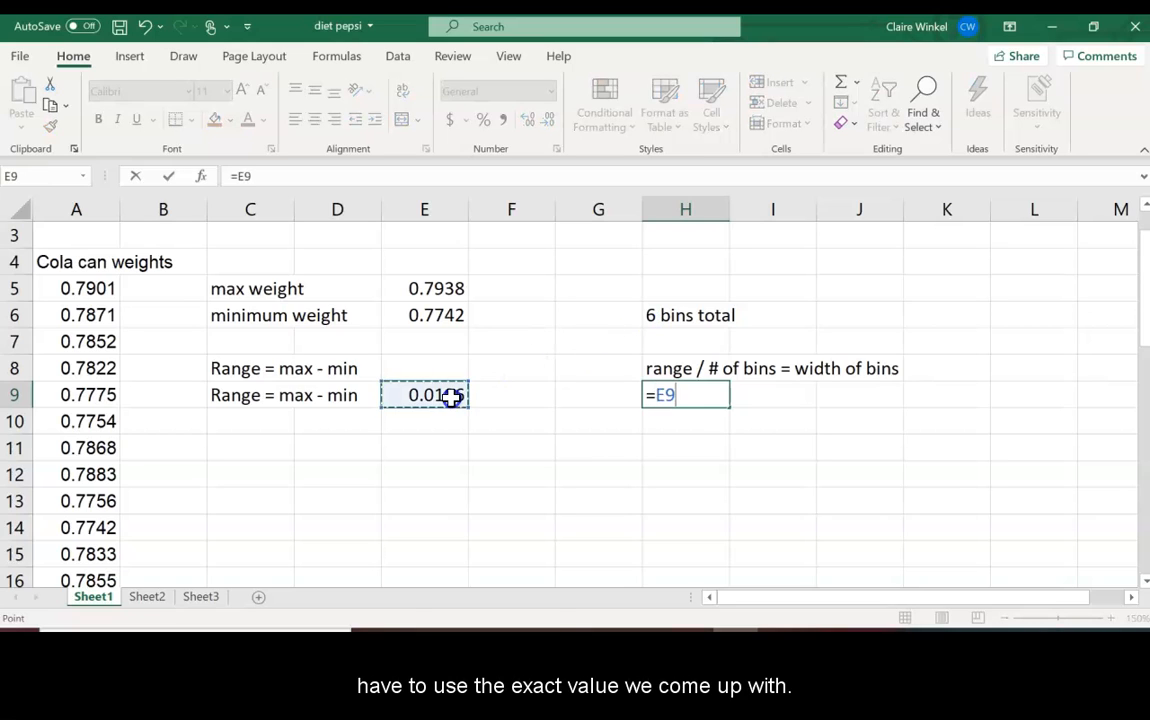
pyautogui.write('/6')
pyautogui.press('Return')
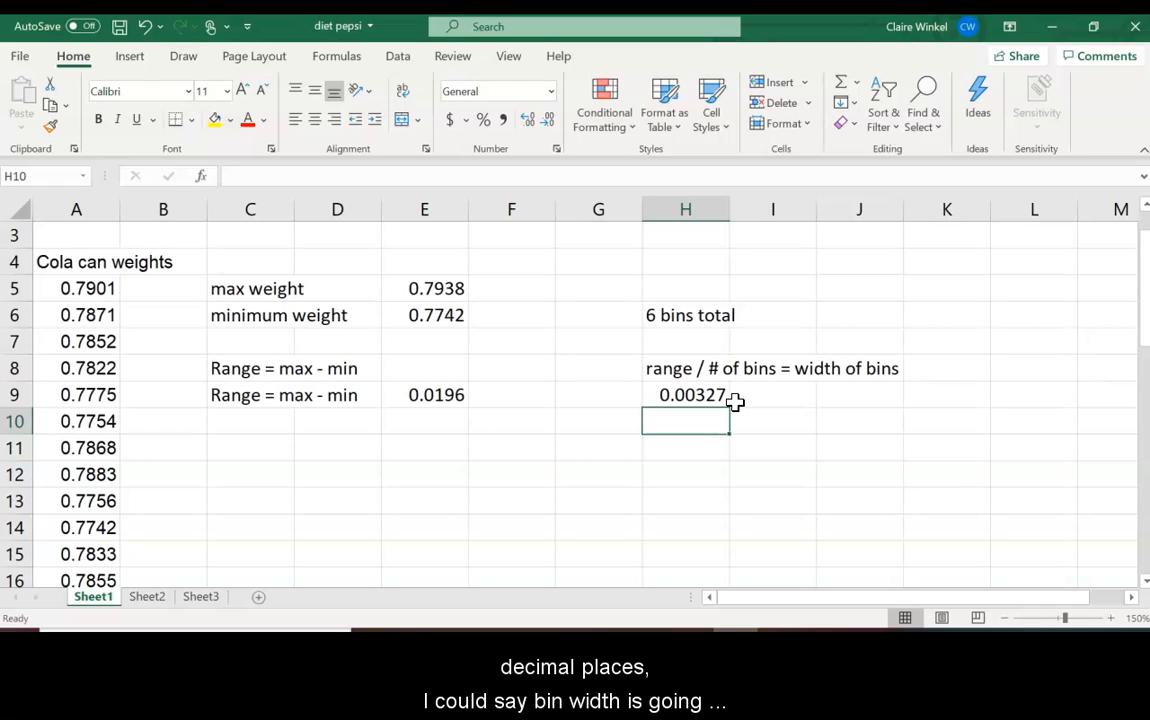
pyautogui.write('bin width')
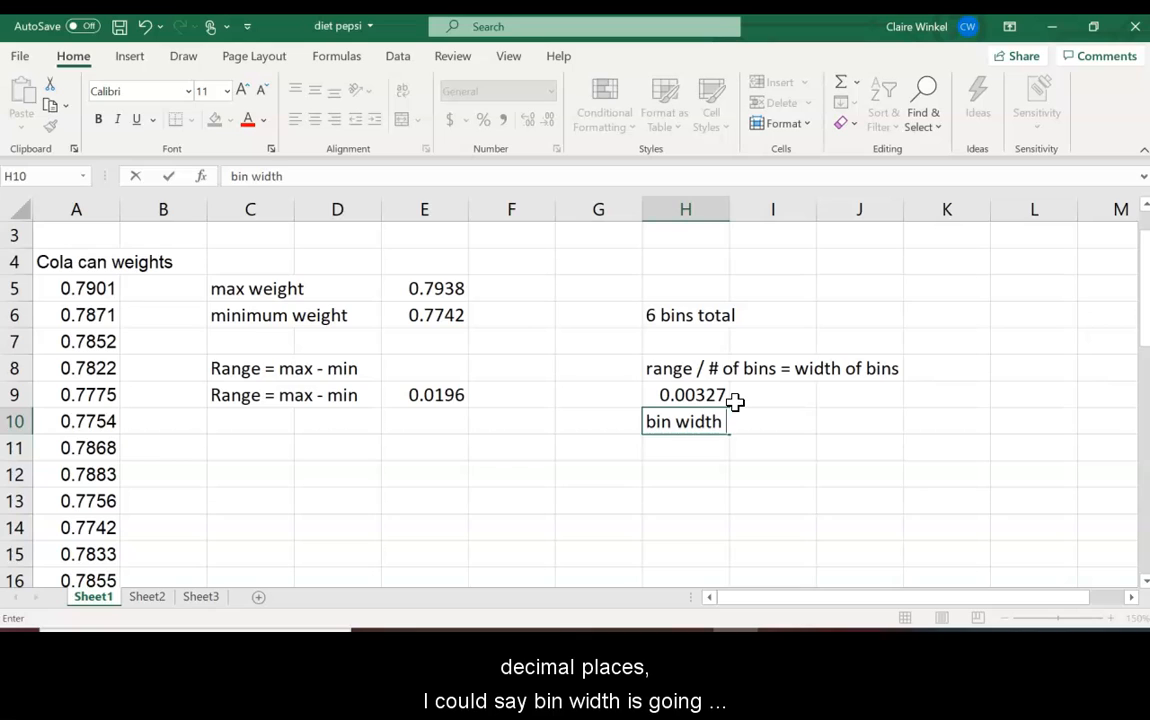
pyautogui.write(' = 0.003')
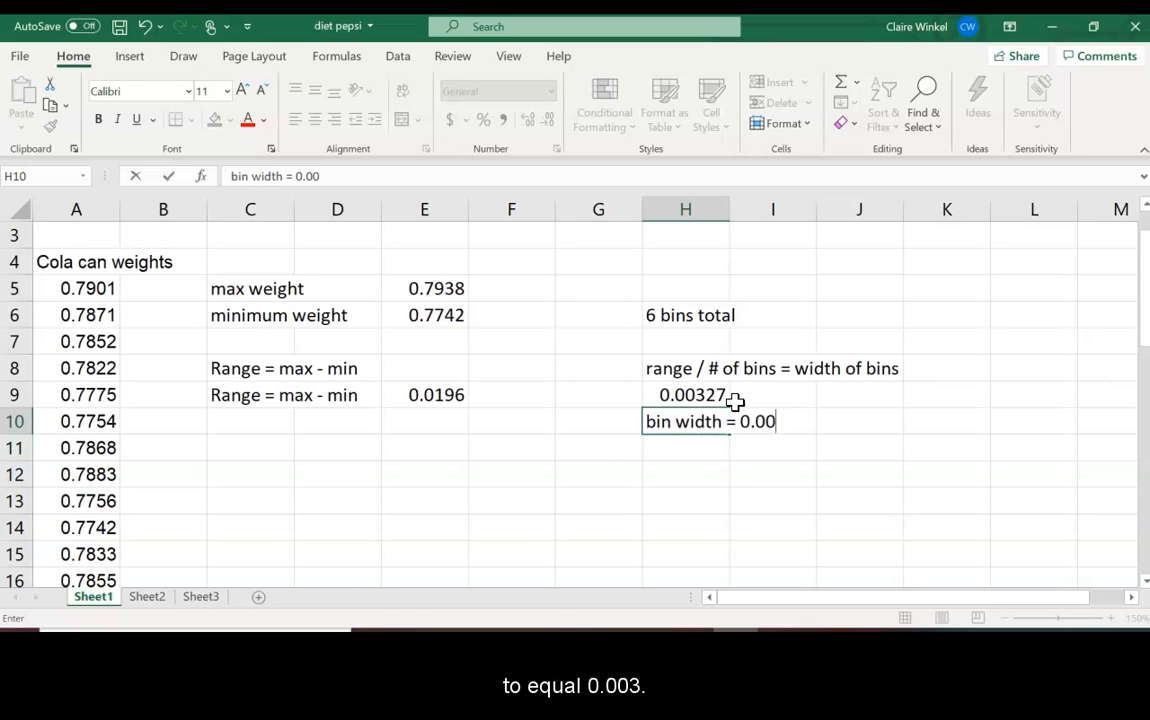
pyautogui.press('Return')
pyautogui.press('Return')
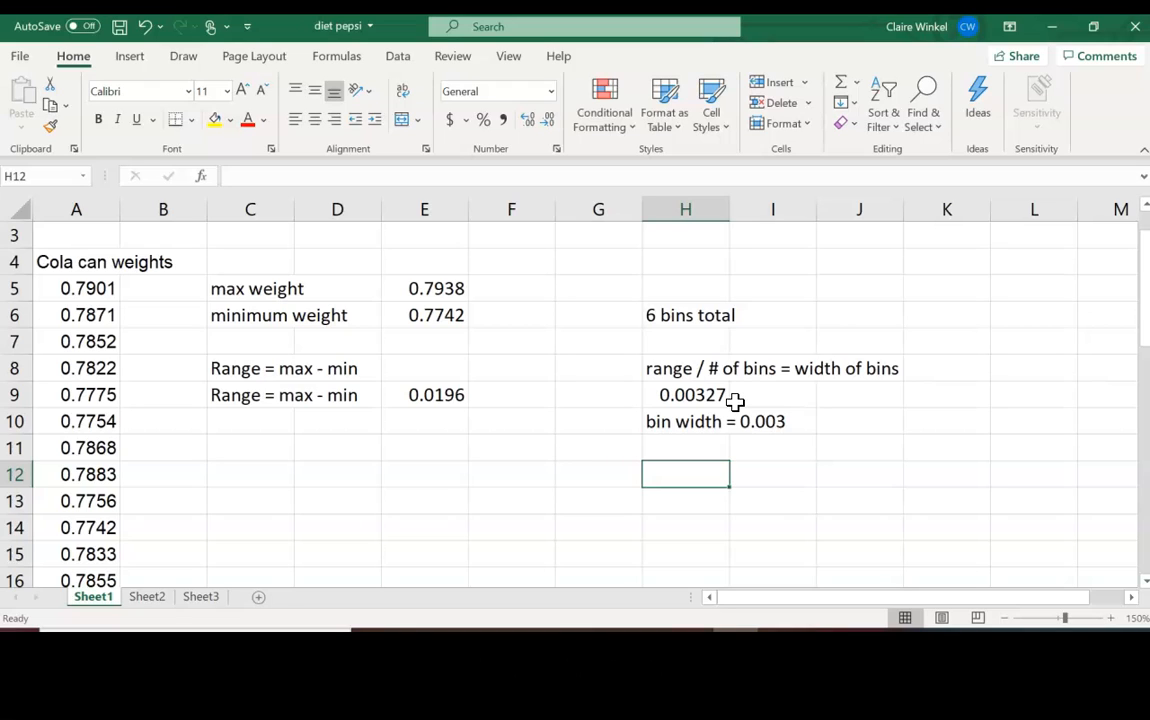
# Step: Start the bins column in D12 with heading 'bins' and values 0.777 and 0.78
pyautogui.press('Left')
pyautogui.press('Left')
pyautogui.press('Left')
pyautogui.press('Left')
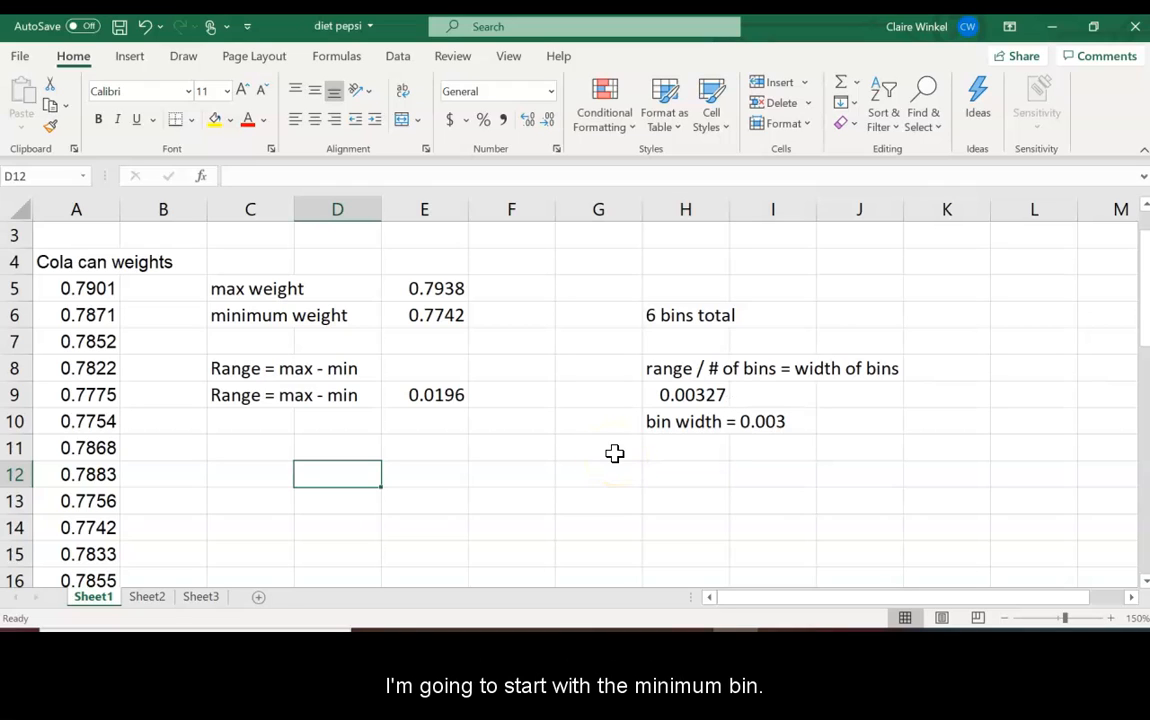
pyautogui.write('bins')
pyautogui.press('Return')
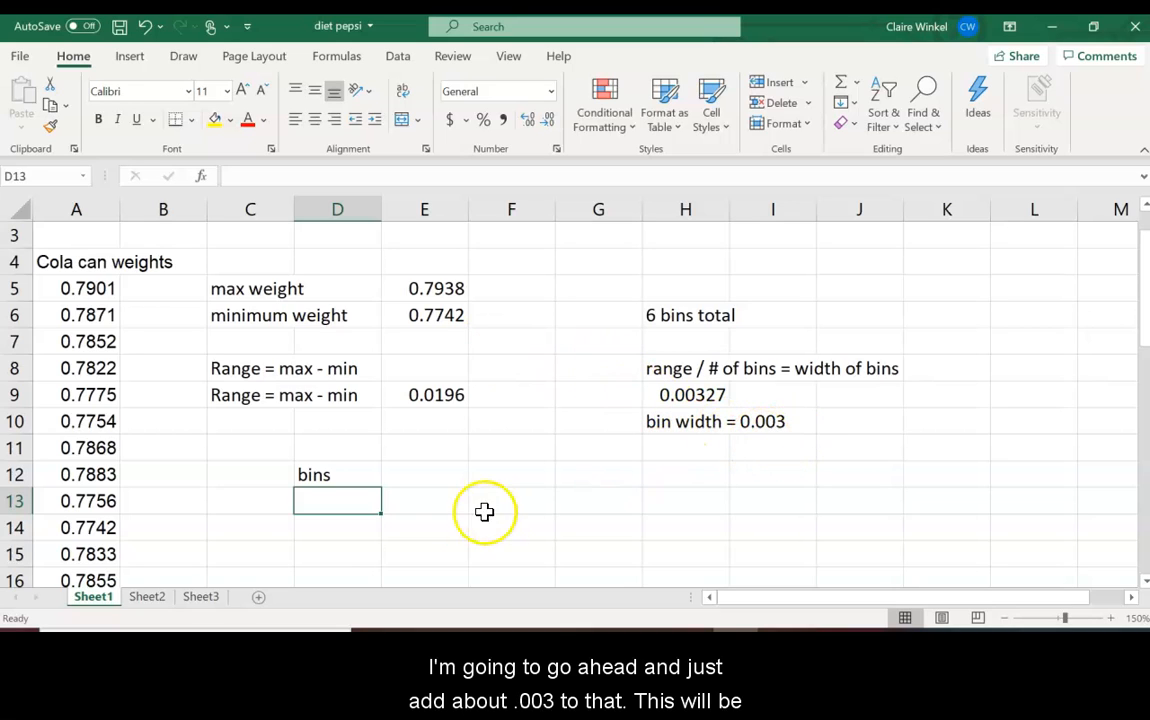
pyautogui.write('0')
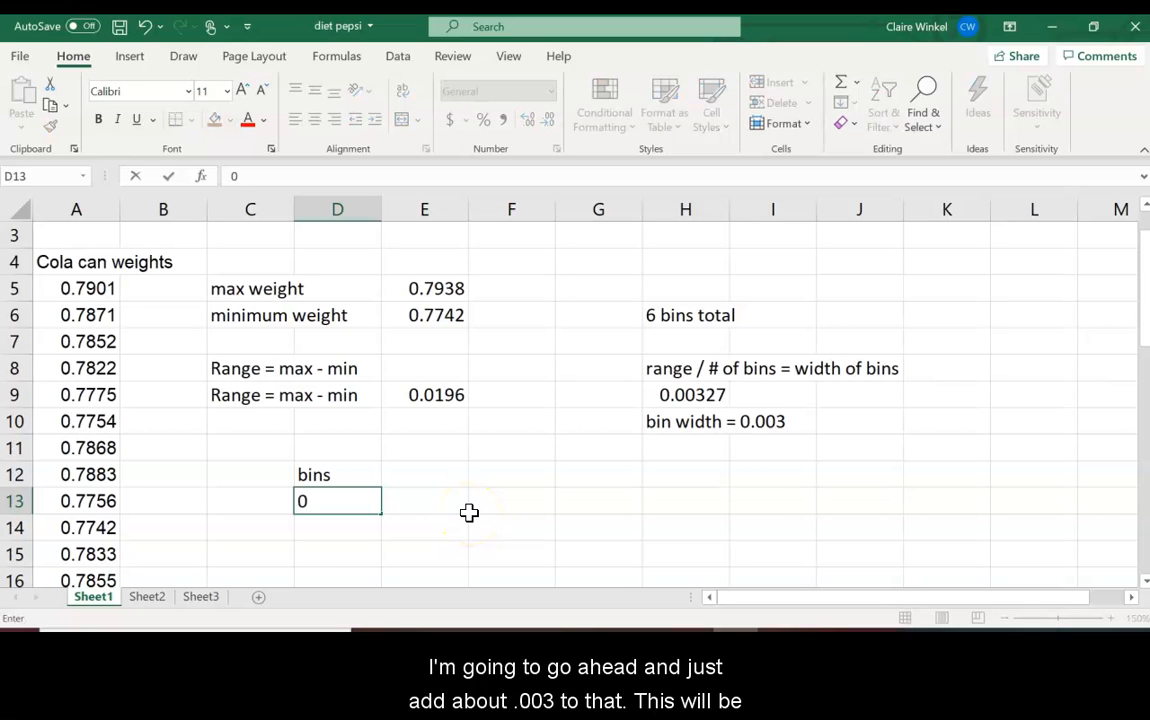
pyautogui.write('.777')
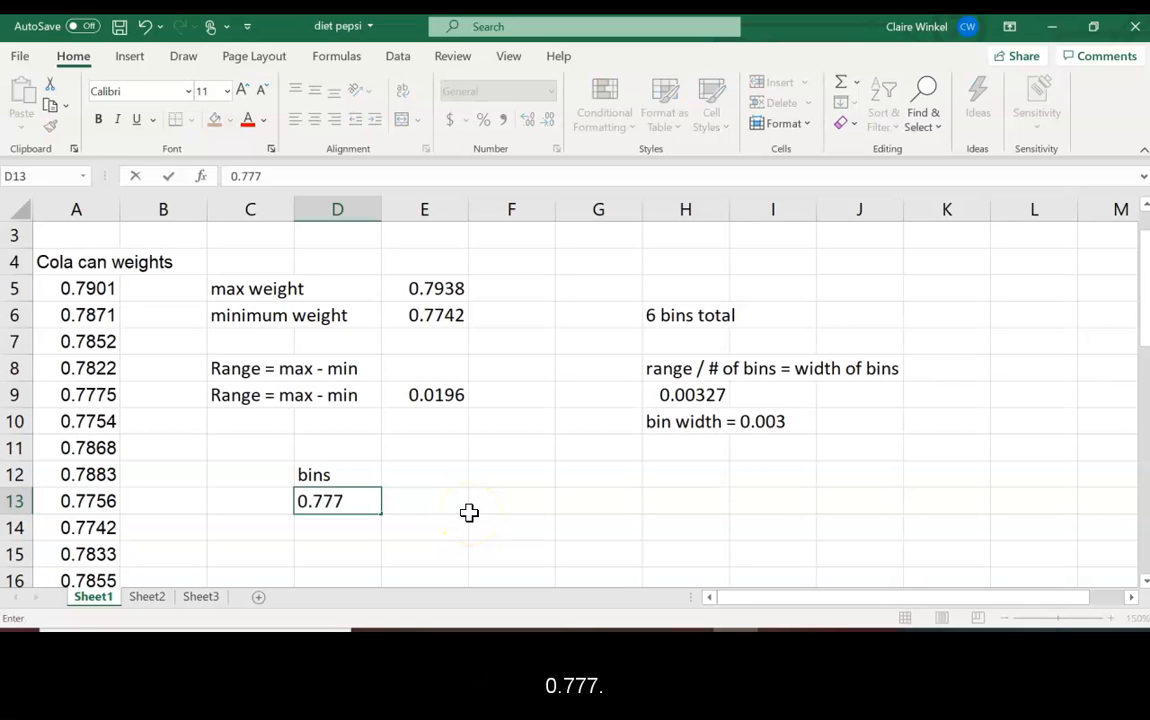
pyautogui.press('Return')
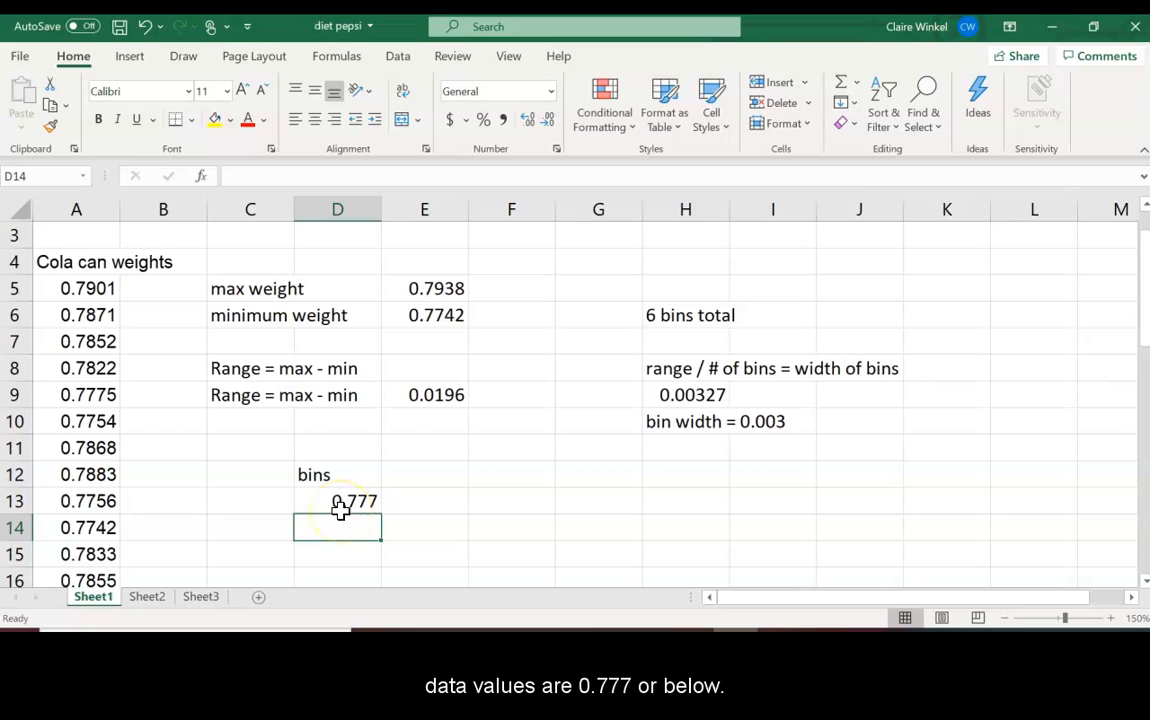
pyautogui.write('0')
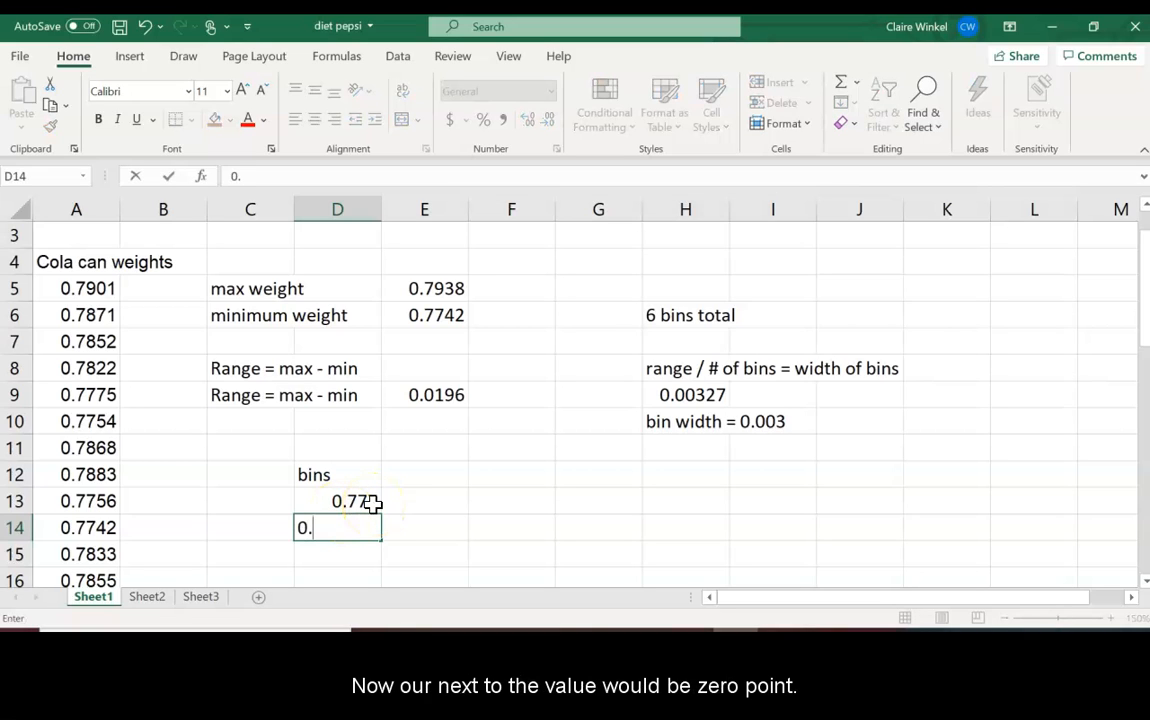
pyautogui.write('.78')
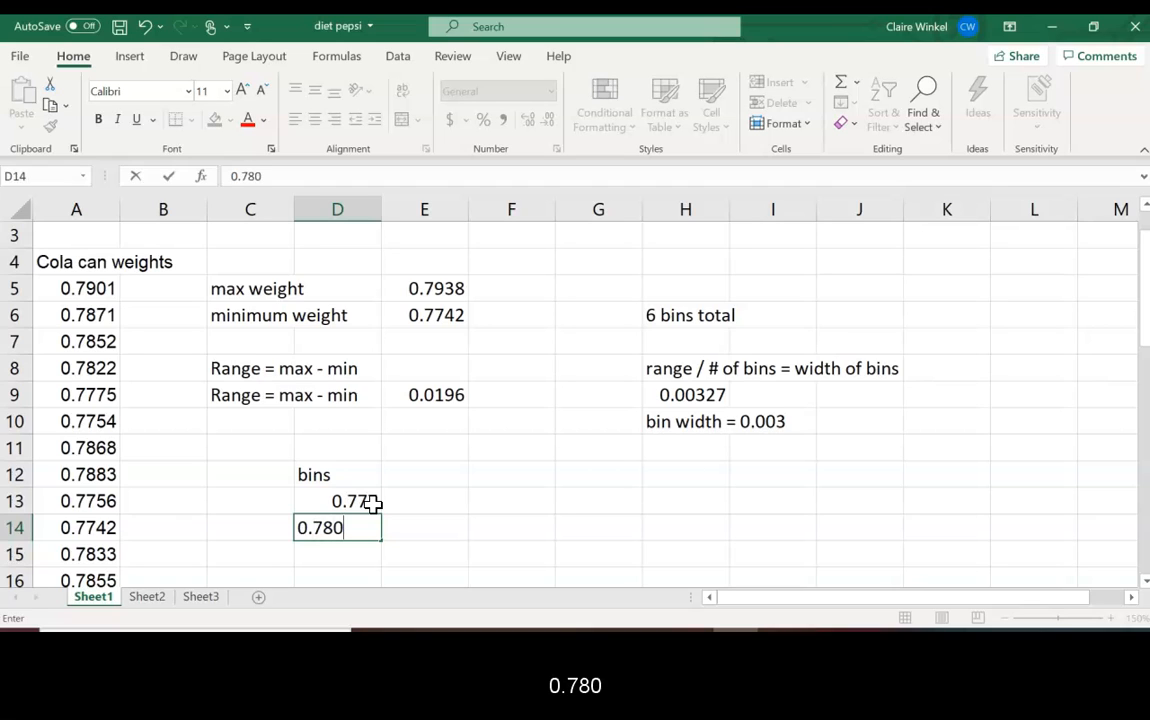
# Step: Enter =0.777+0.003 in H13 with the note 'min bin + bin width' beneath it
pyautogui.click(668, 501)
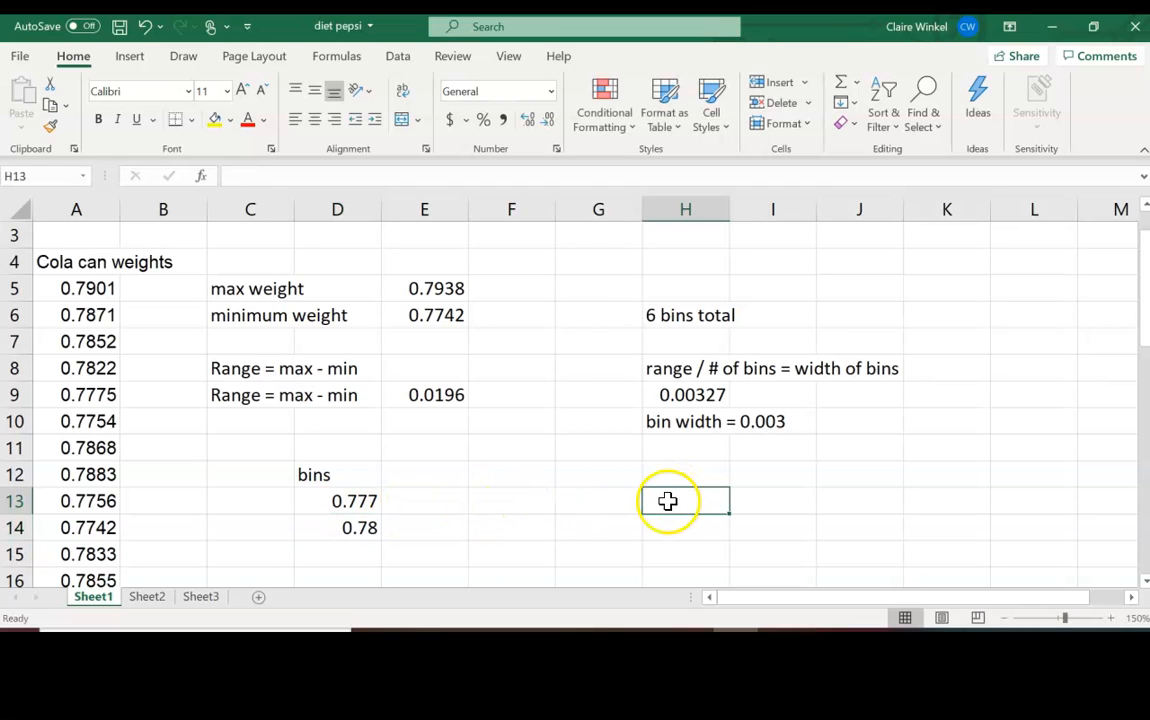
pyautogui.write('=0')
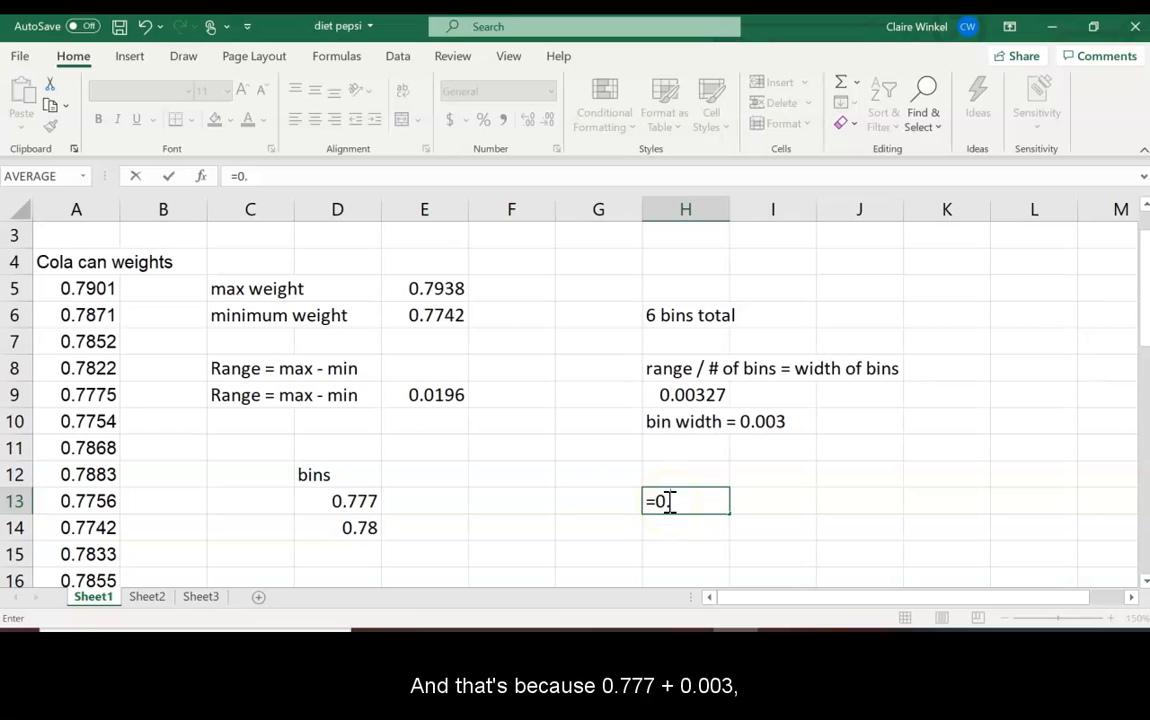
pyautogui.write('.777+0.003')
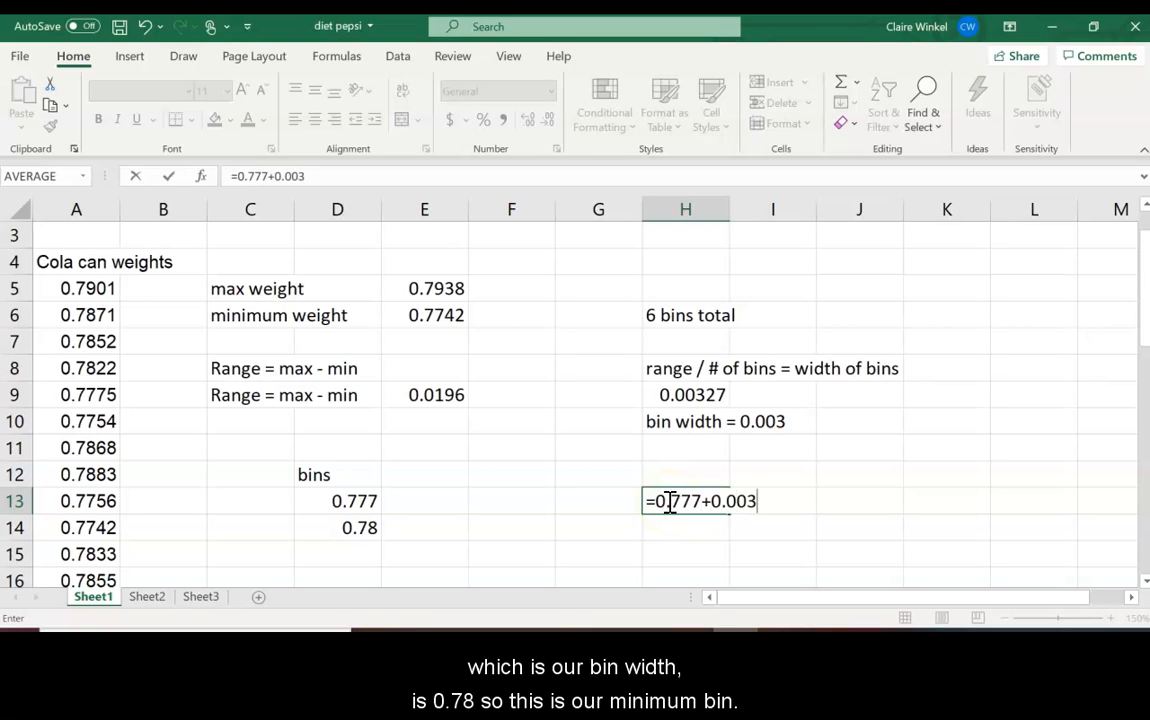
pyautogui.press('Return')
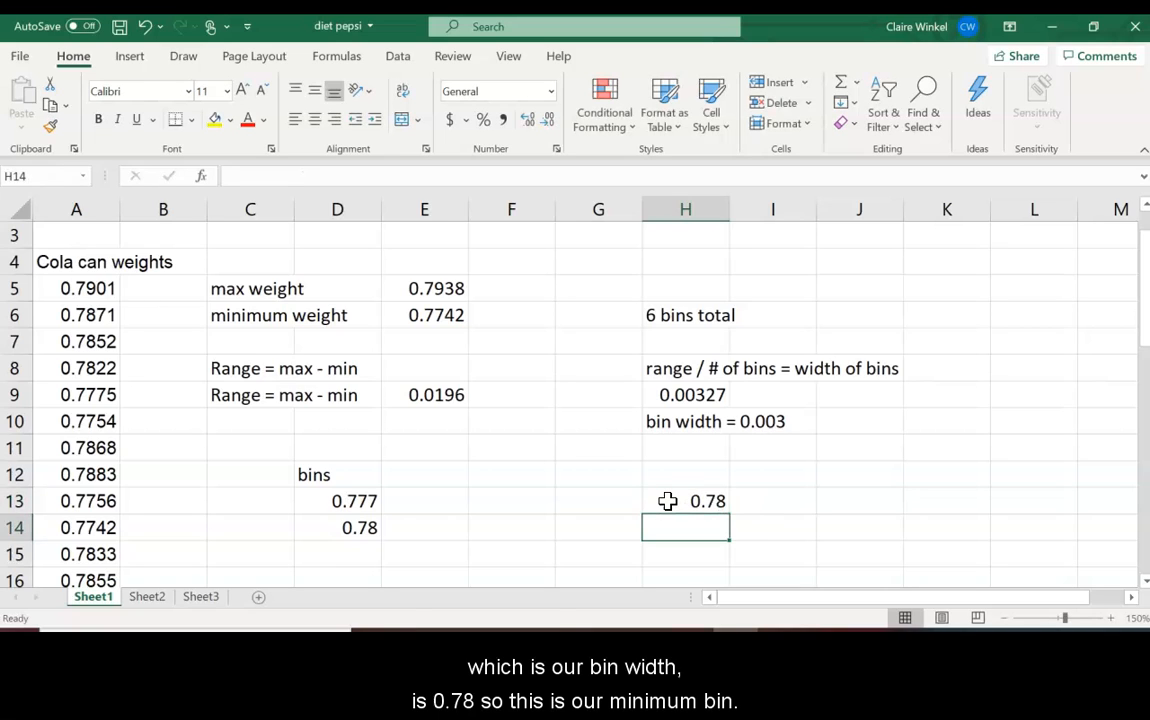
pyautogui.write('min bi')
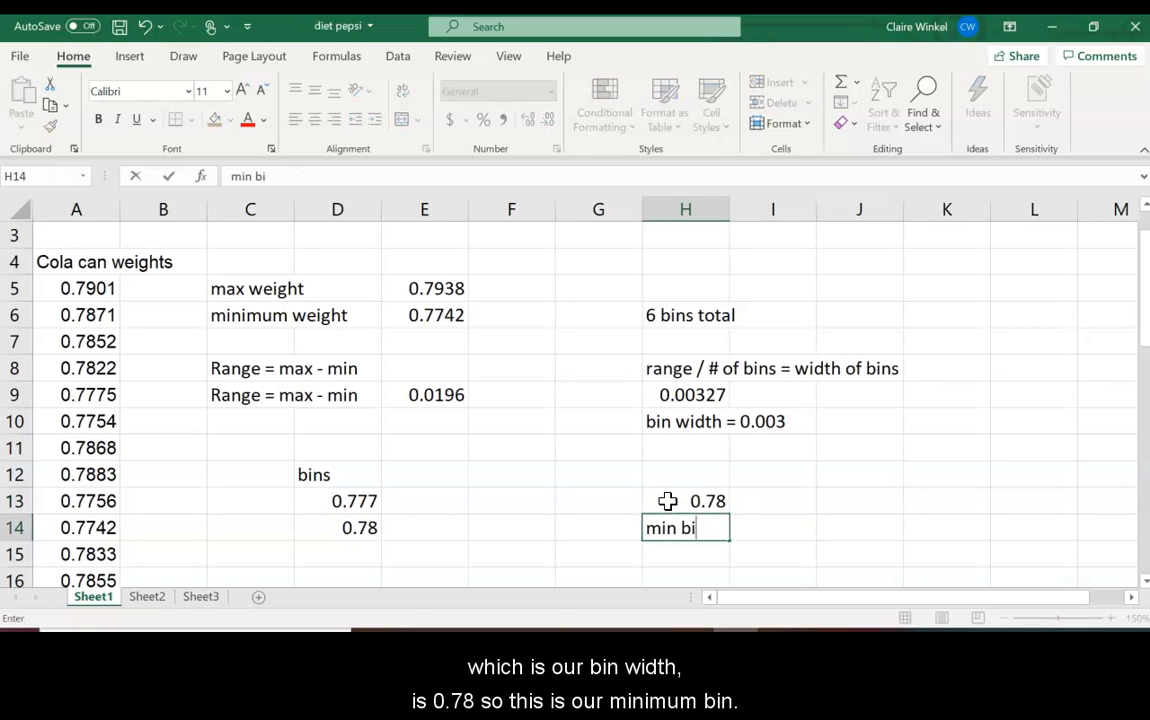
pyautogui.write('n + bin width')
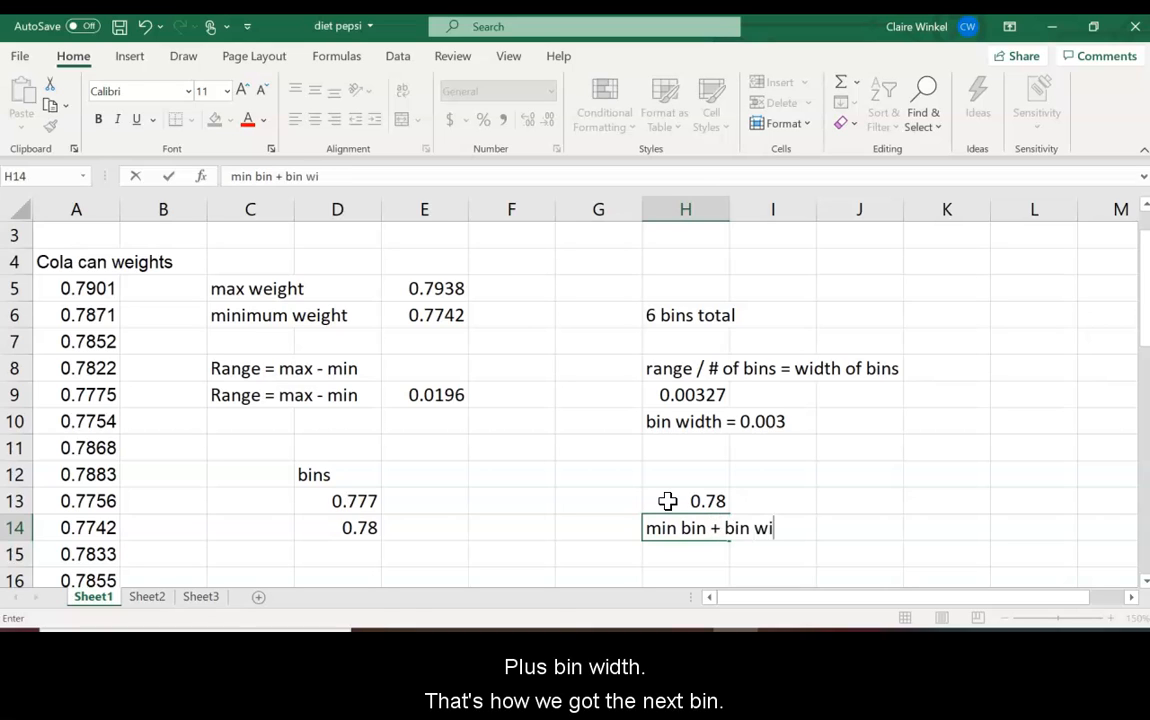
pyautogui.press('Return')
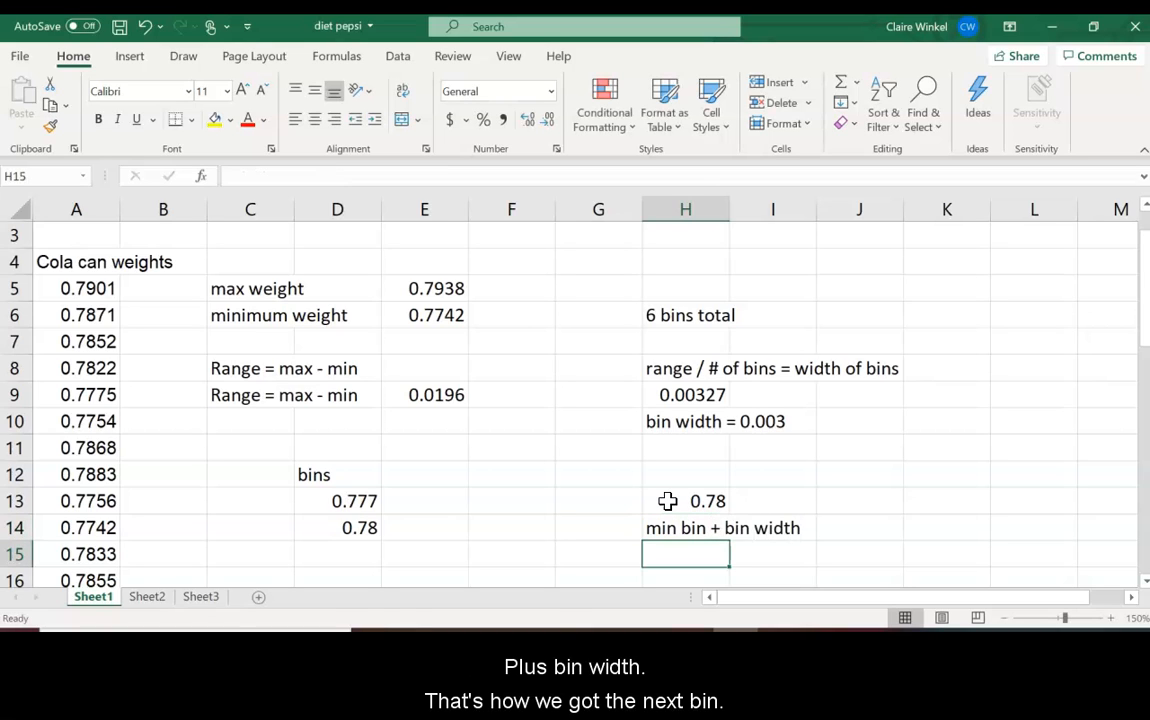
# Step: Extend the bins from D13:D14 down to D21, reaching 0.801 in 0.003 steps
pyautogui.moveTo(1144, 330); pyautogui.dragTo(1143, 360)
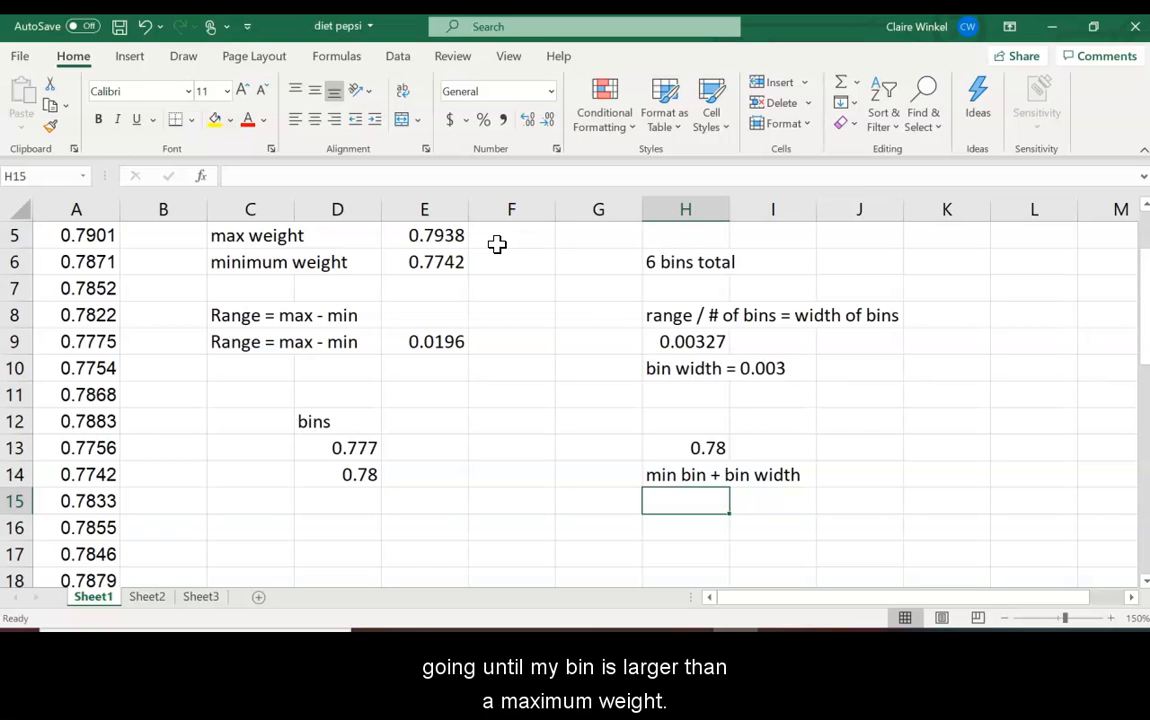
pyautogui.moveTo(362, 447); pyautogui.dragTo(382, 510)
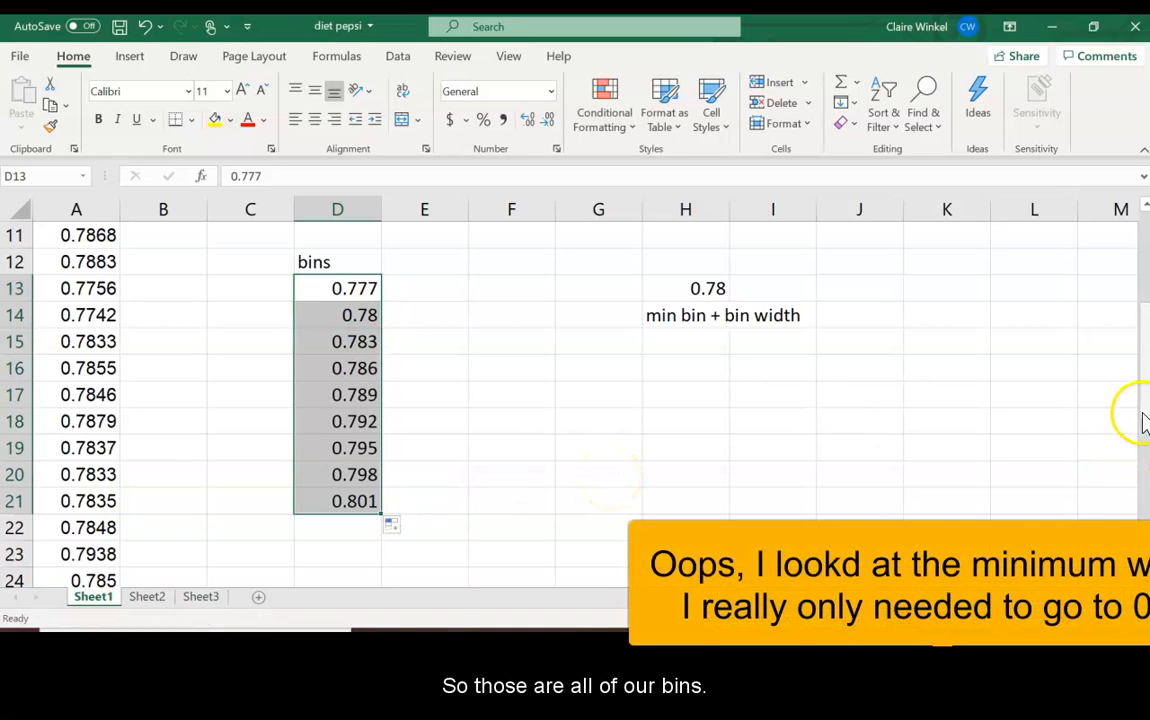
pyautogui.moveTo(1143, 420); pyautogui.dragTo(1137, 320)
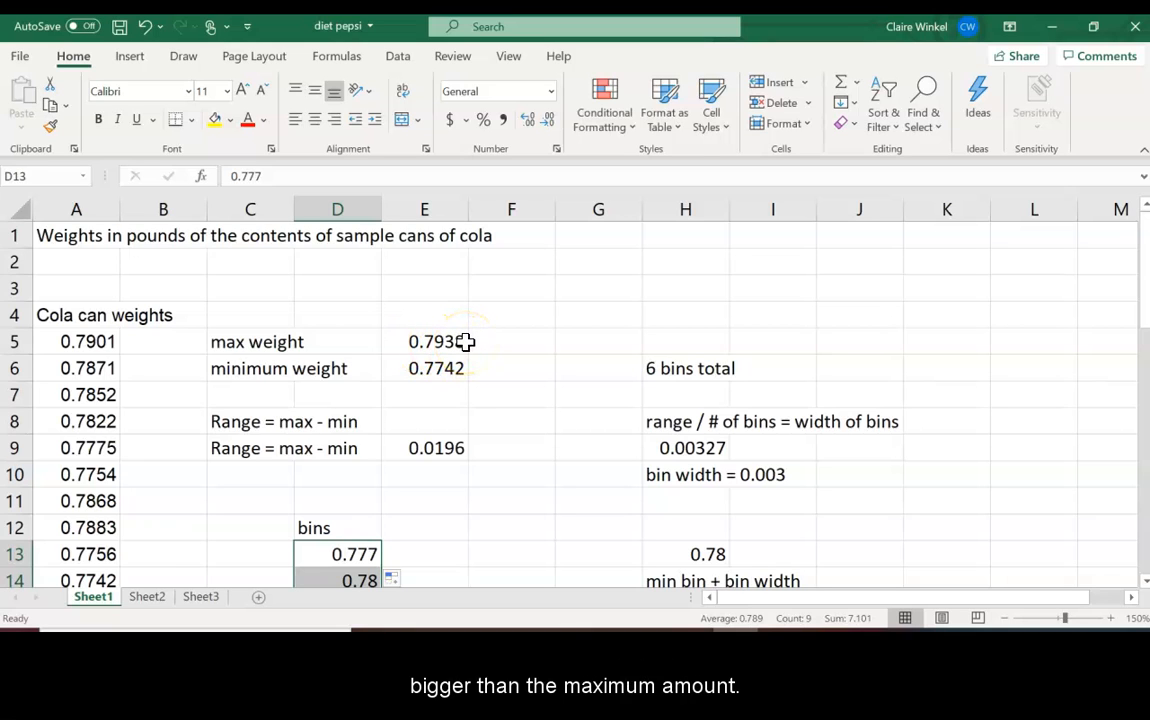
pyautogui.moveTo(1145, 313)
pyautogui.mouseDown()
pyautogui.moveTo(1135, 412)
pyautogui.moveTo(1135, 325)
pyautogui.mouseUp()
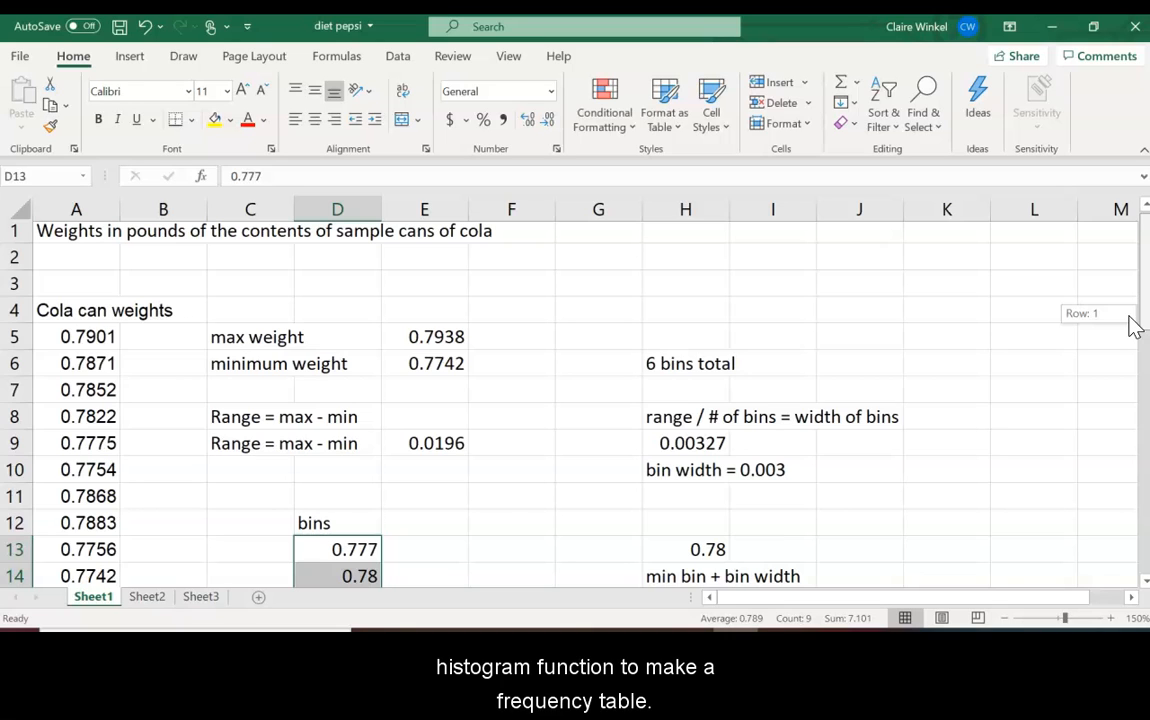
# Step: Open the Excel Add-ins list via File > Options > Add-ins to find Analysis ToolPak
pyautogui.moveTo(1133, 325); pyautogui.dragTo(1130, 313)
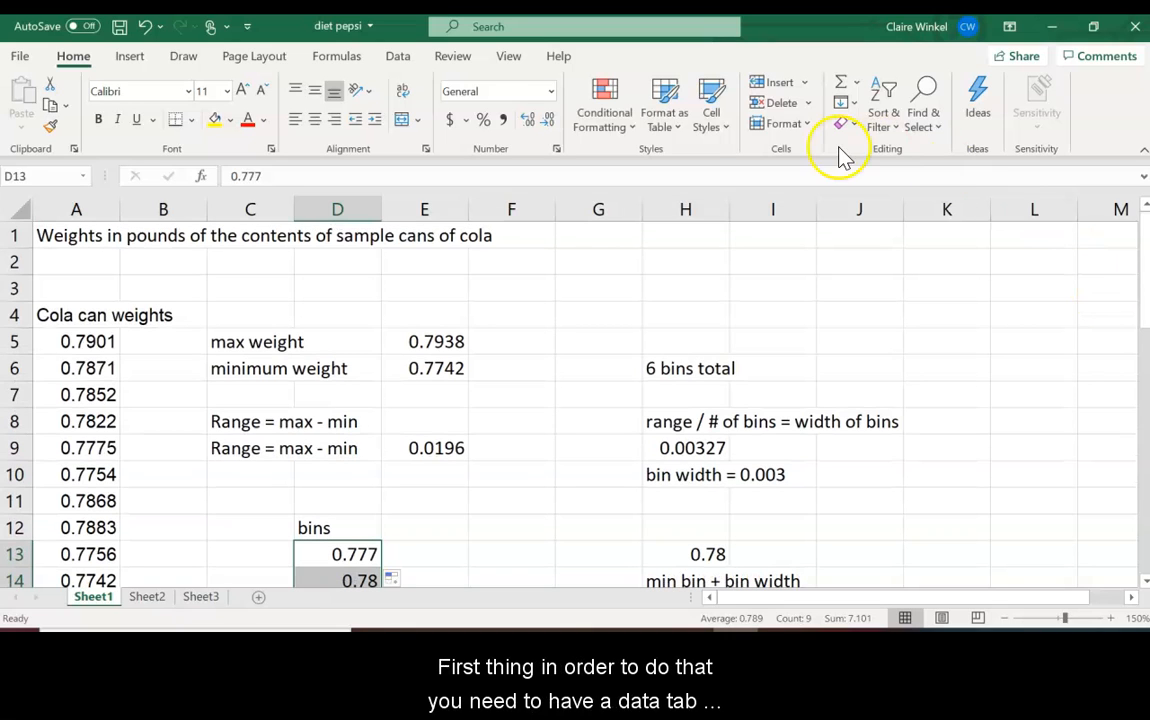
pyautogui.click(399, 60)
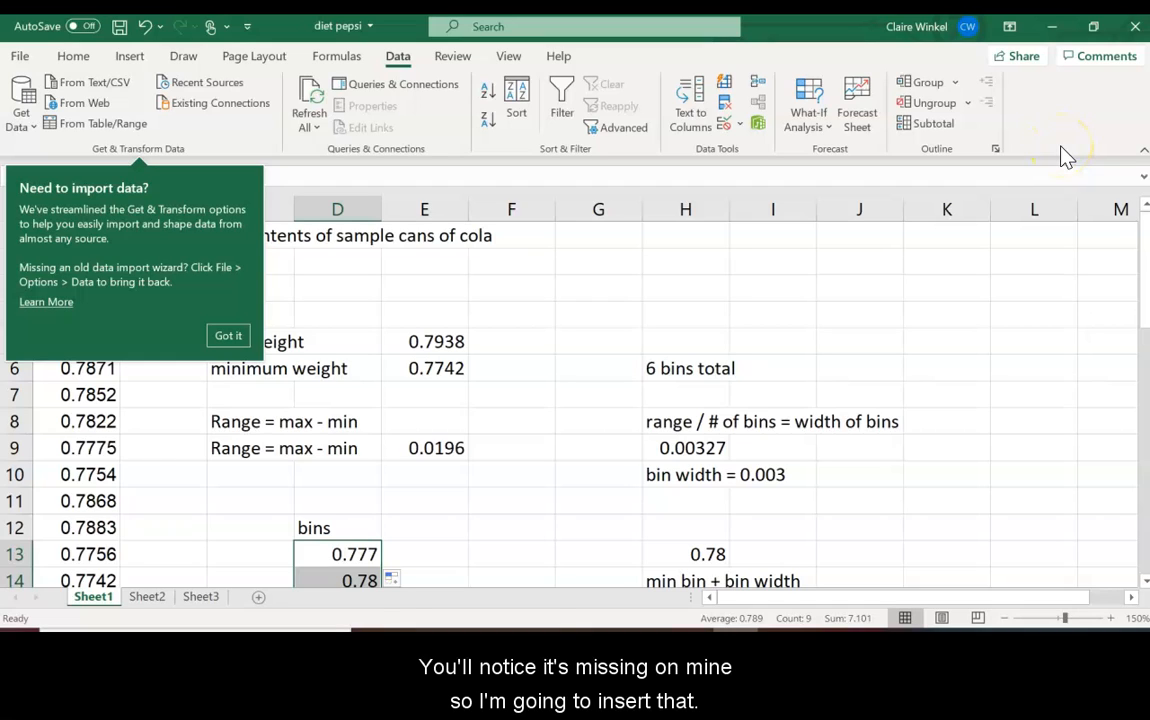
pyautogui.click(22, 58)
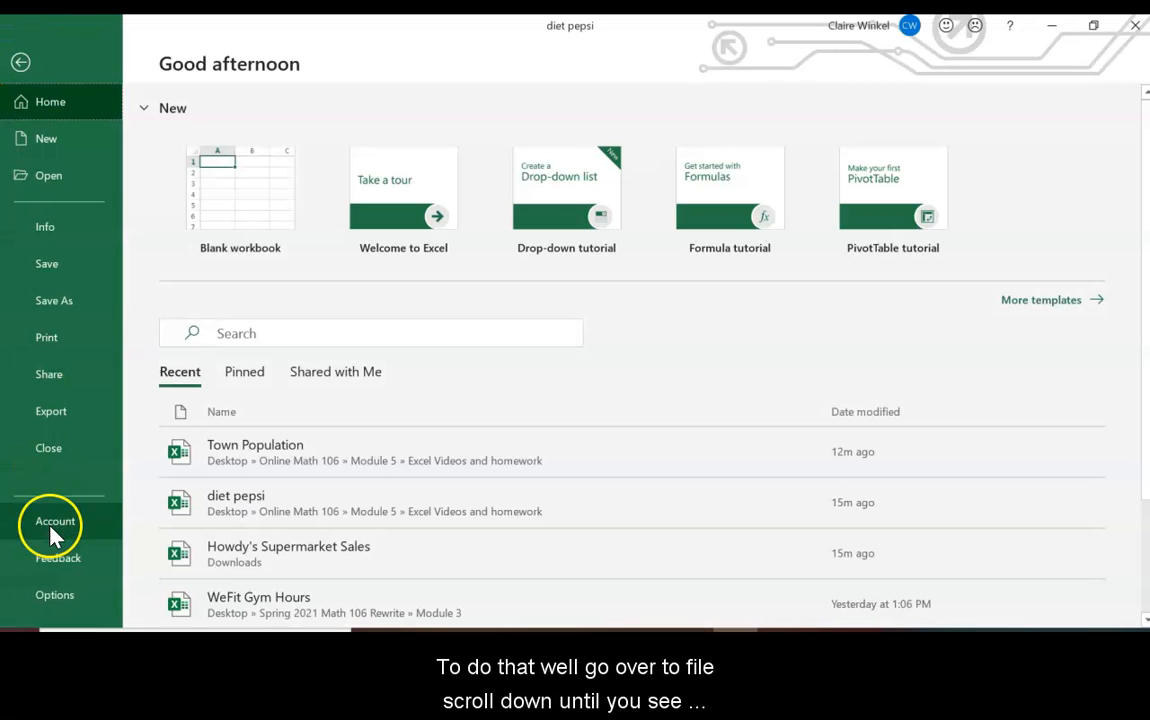
pyautogui.click(52, 605)
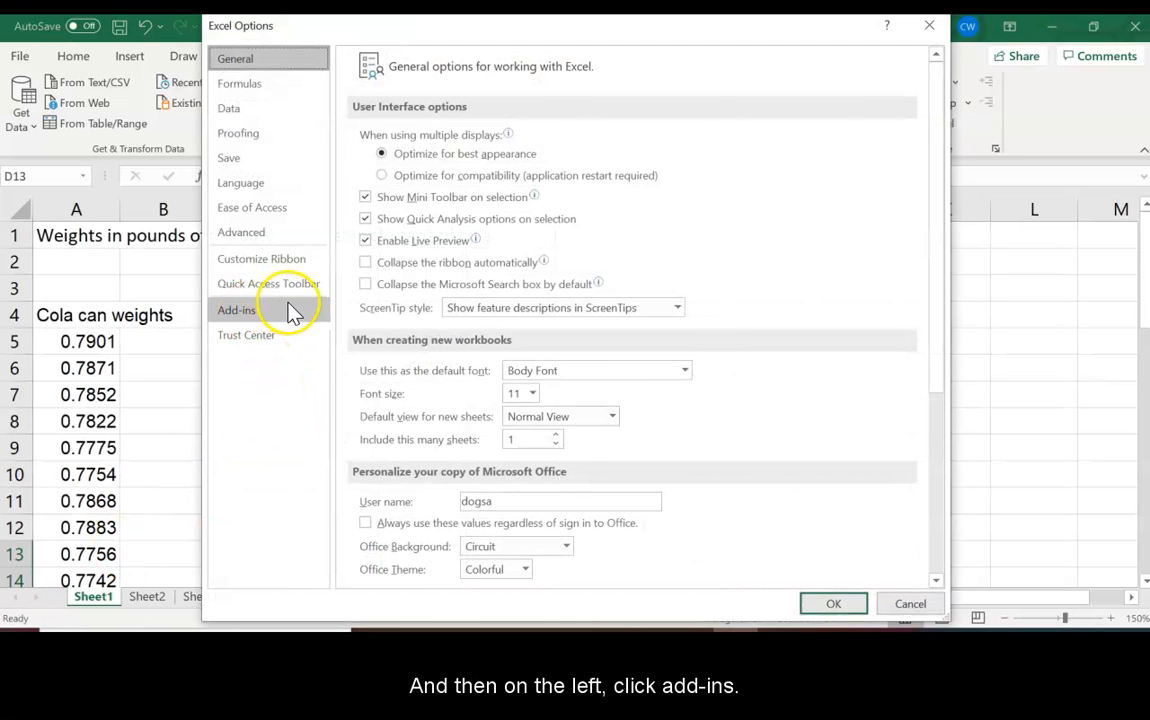
pyautogui.click(240, 311)
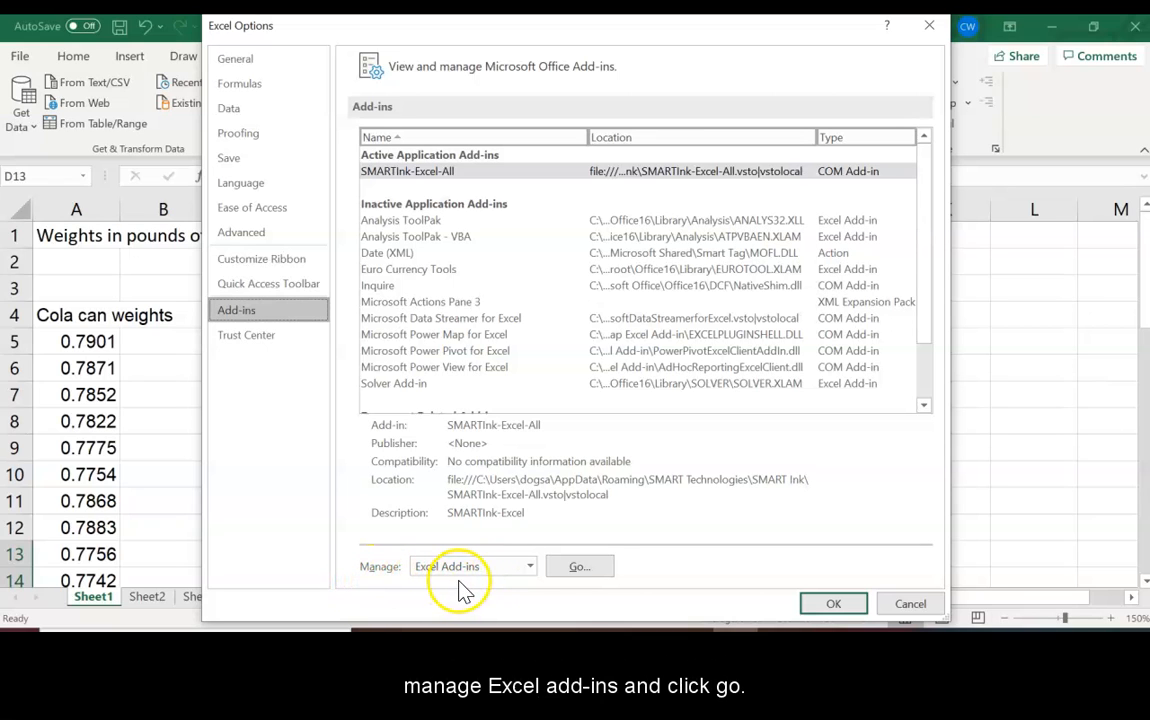
pyautogui.click(595, 572)
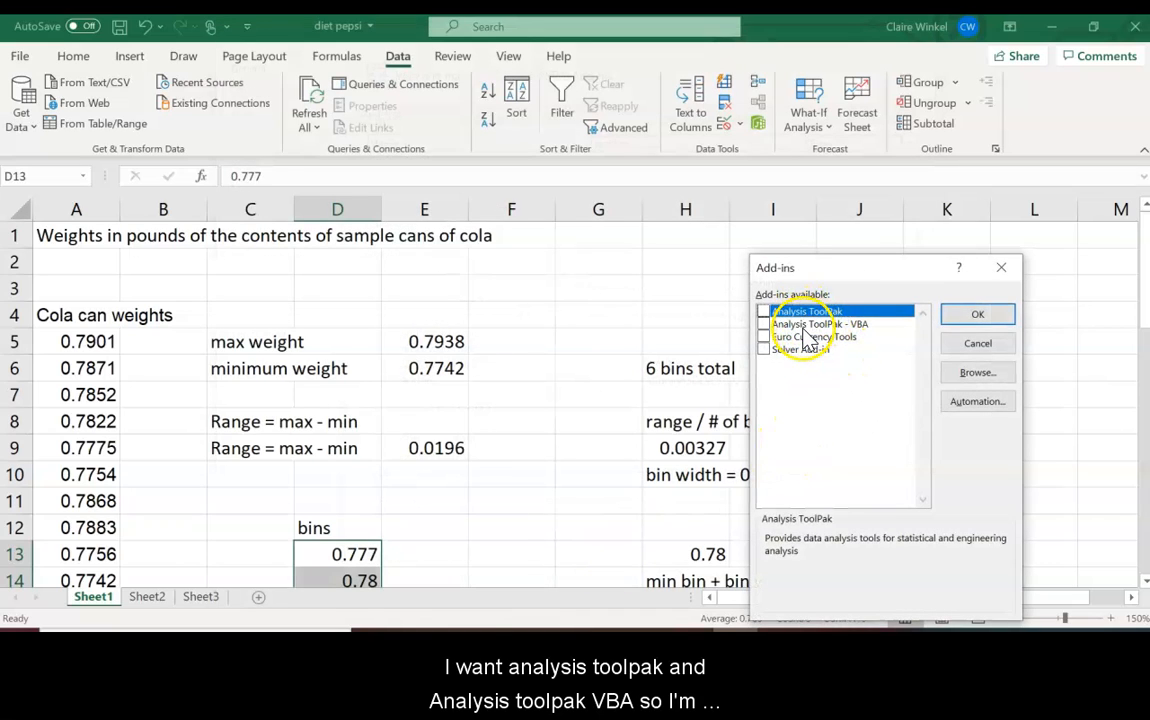
# Step: Enable the Analysis ToolPak and Analysis ToolPak - VBA add-ins
pyautogui.click(763, 312)
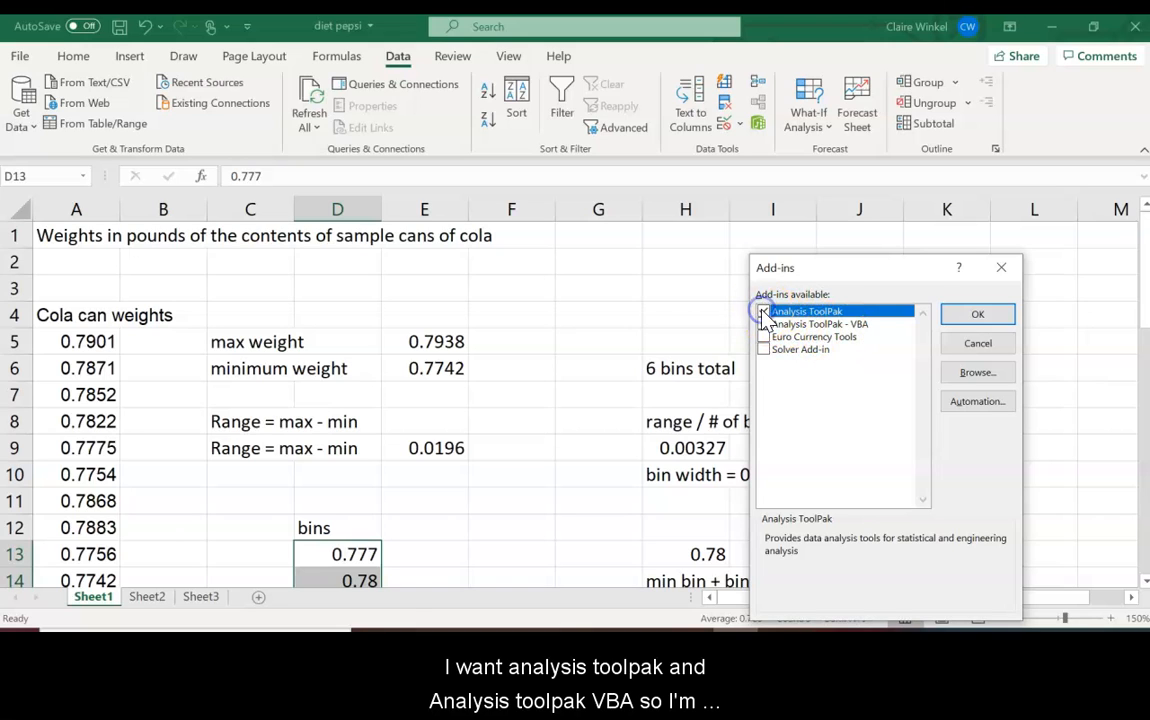
pyautogui.click(763, 324)
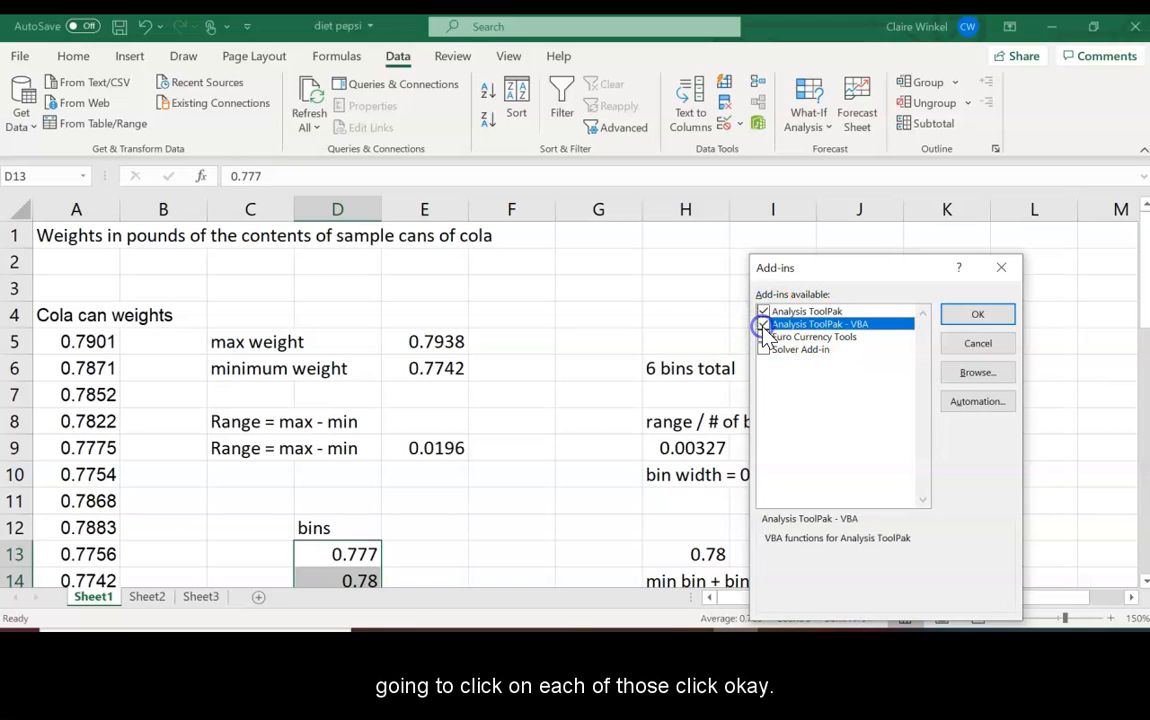
pyautogui.click(985, 315)
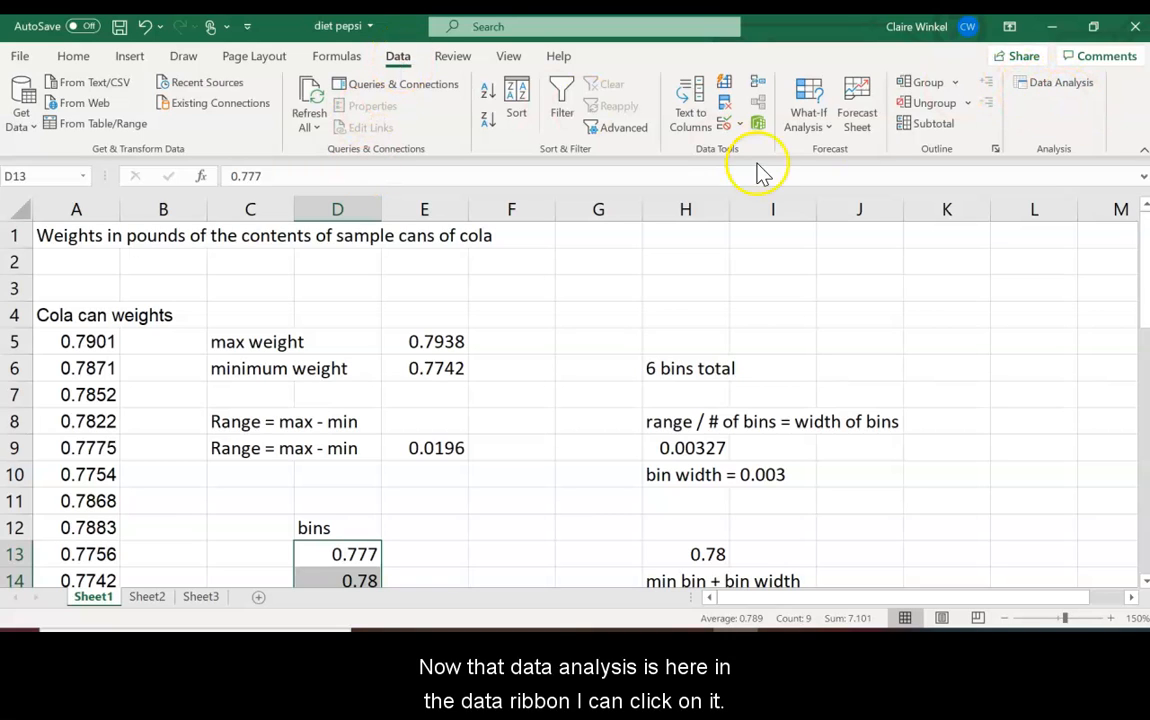
# Step: Open Data Analysis from the Data tab and pick the Histogram tool
pyautogui.click(1070, 84)
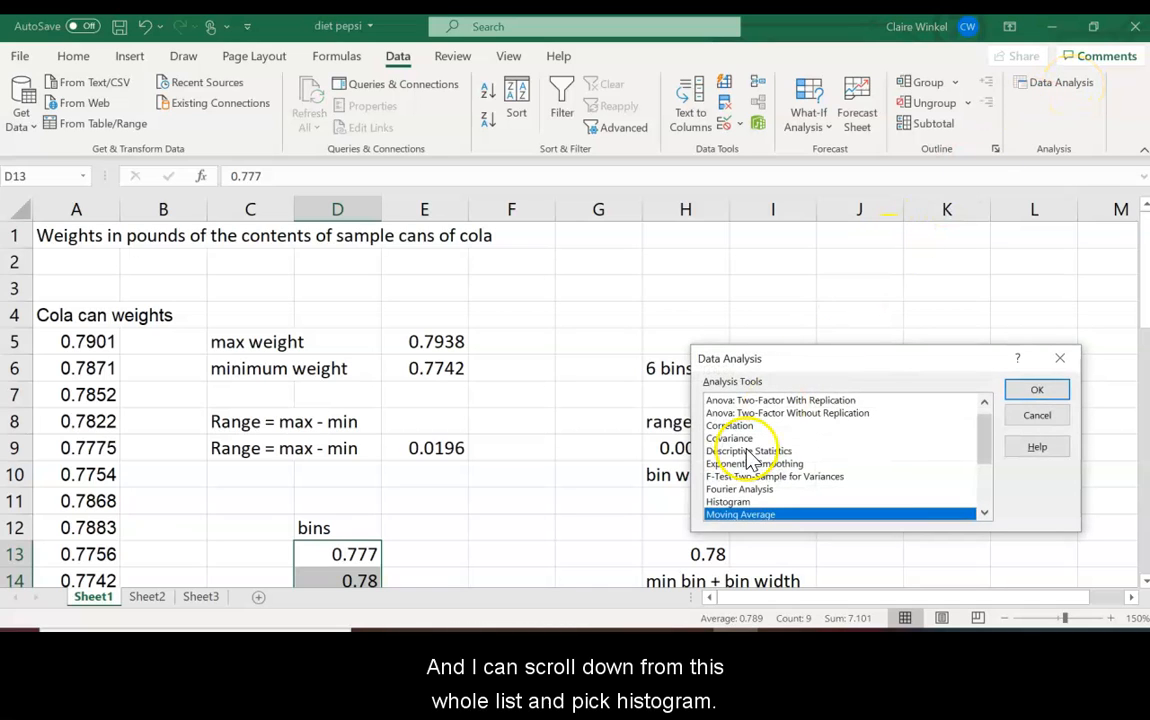
pyautogui.click(741, 502)
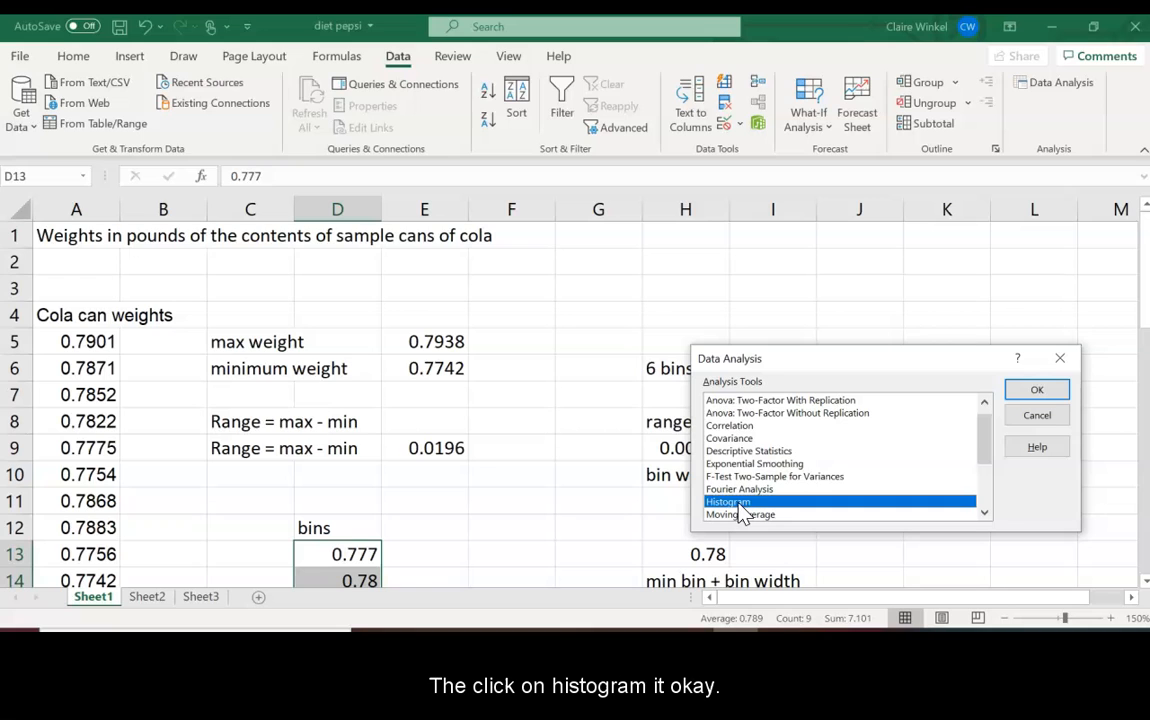
# Step: Run Histogram with input range A5:A40 and bin range D13:D21, outputting to a new worksheet
pyautogui.click(1063, 390)
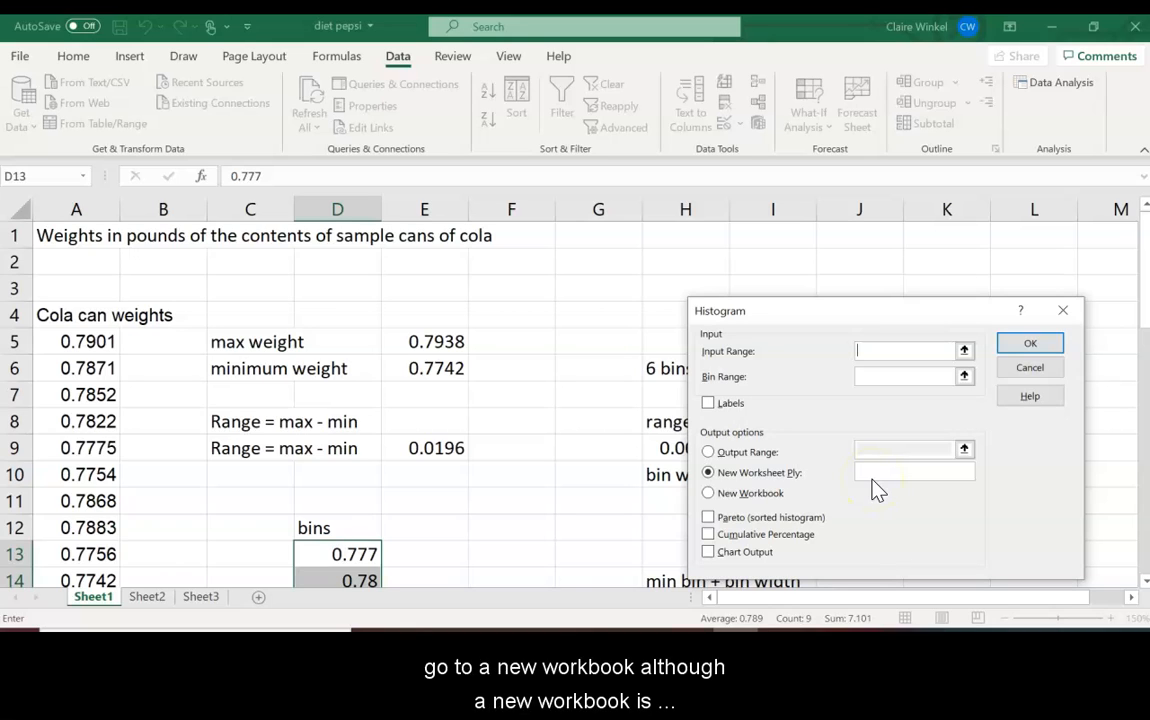
pyautogui.click(876, 350)
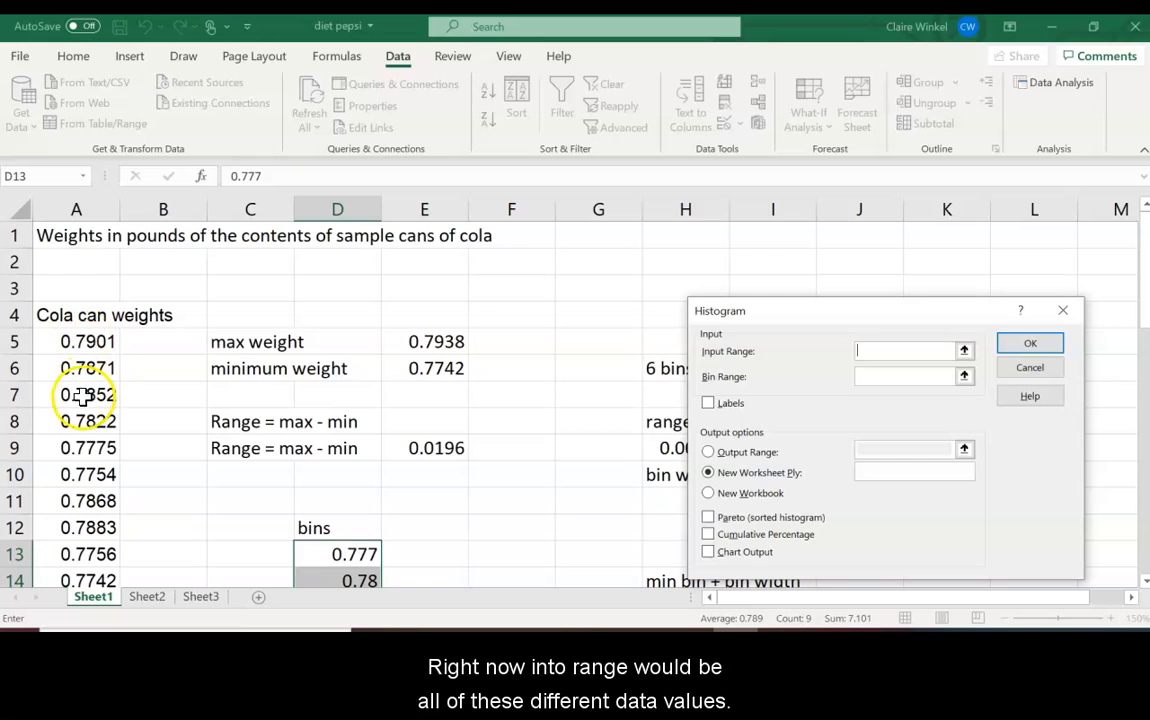
pyautogui.moveTo(91, 341); pyautogui.dragTo(80, 538)
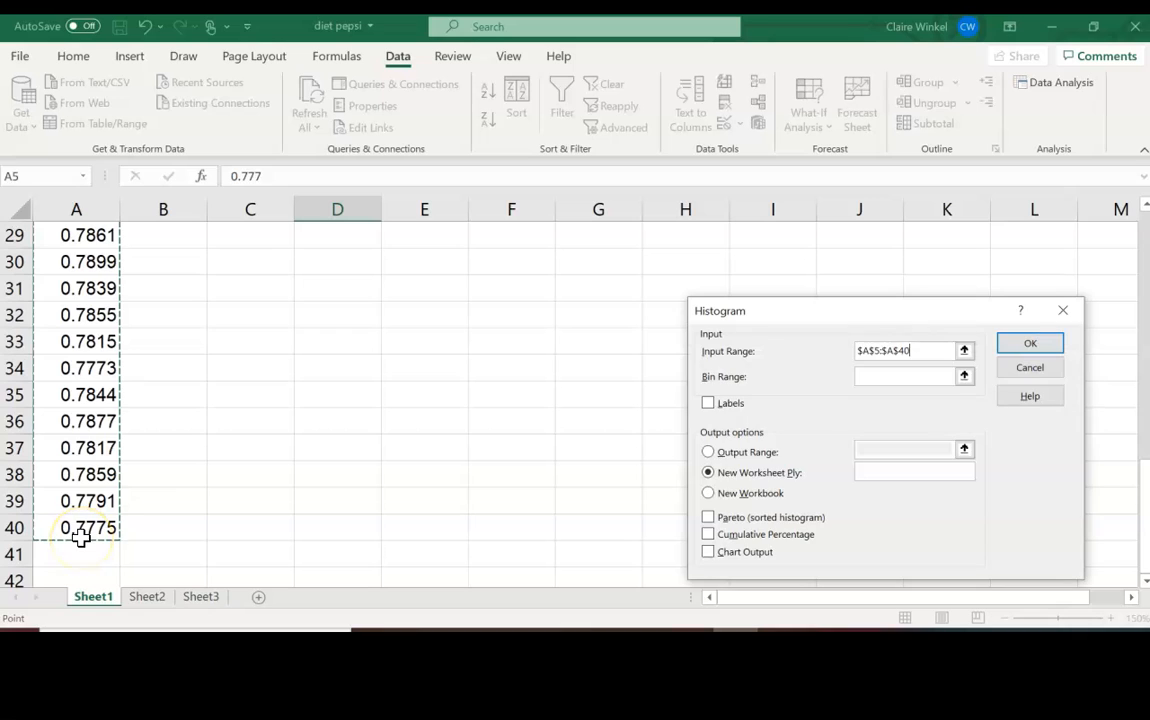
pyautogui.click(893, 377)
pyautogui.moveTo(1144, 482); pyautogui.dragTo(1145, 314)
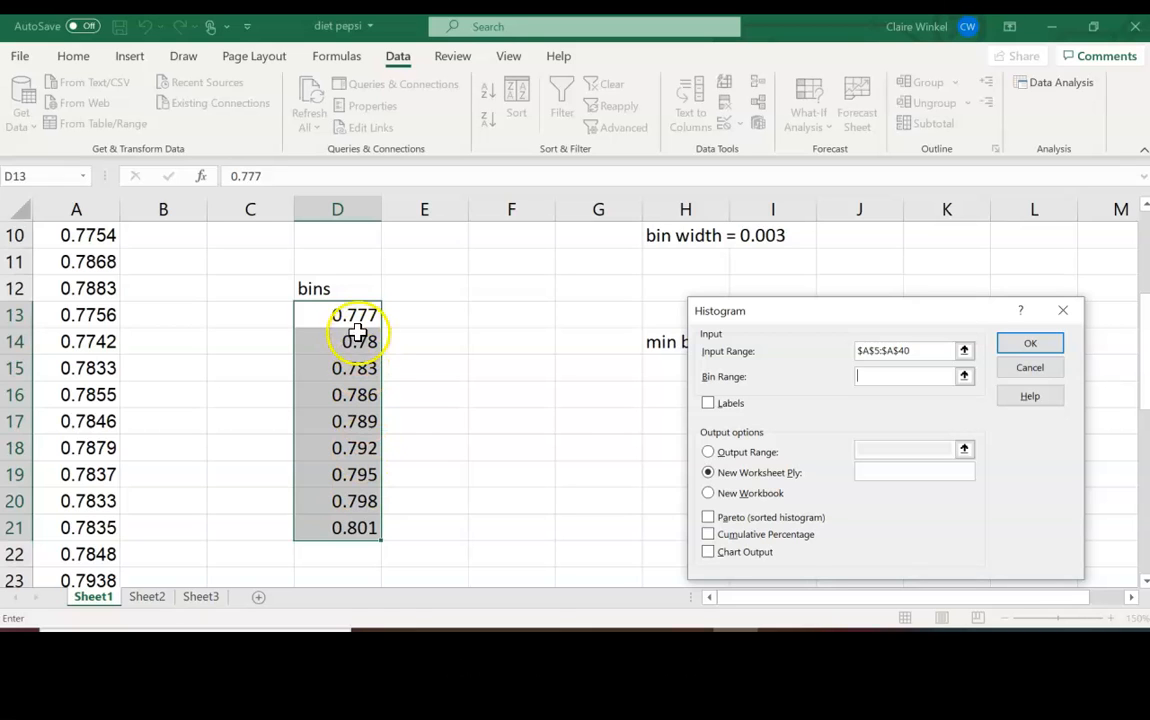
pyautogui.moveTo(352, 314); pyautogui.dragTo(347, 526)
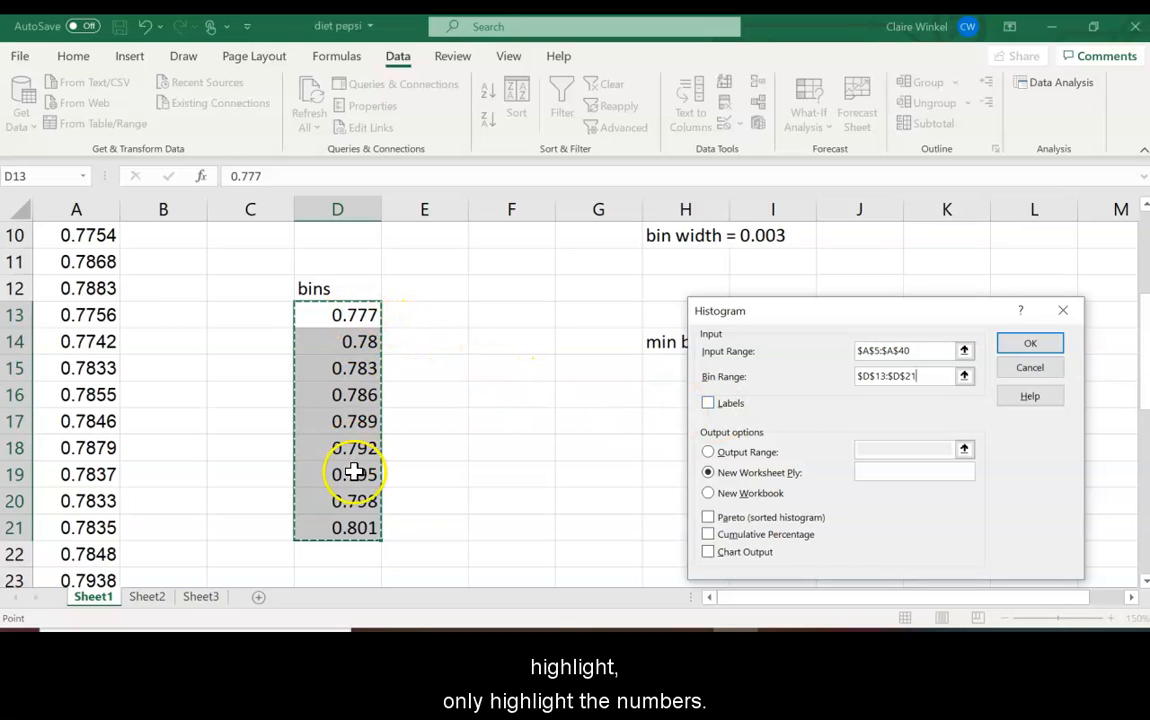
pyautogui.click(1032, 345)
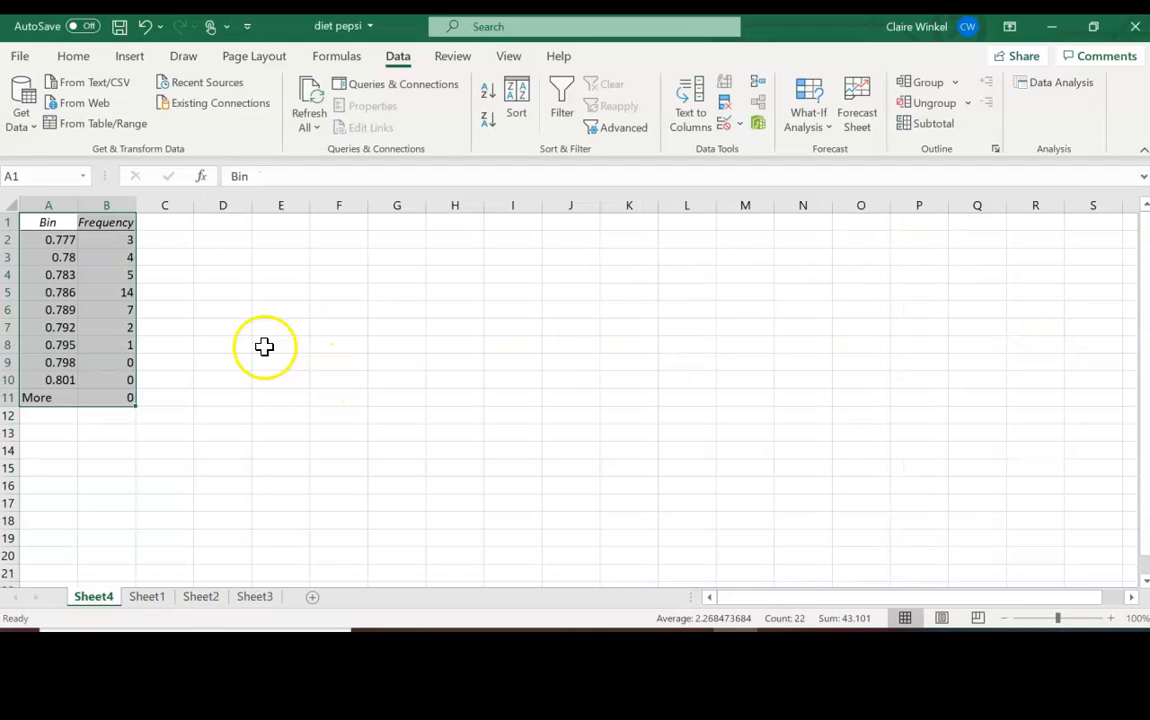
pyautogui.click(31, 223)
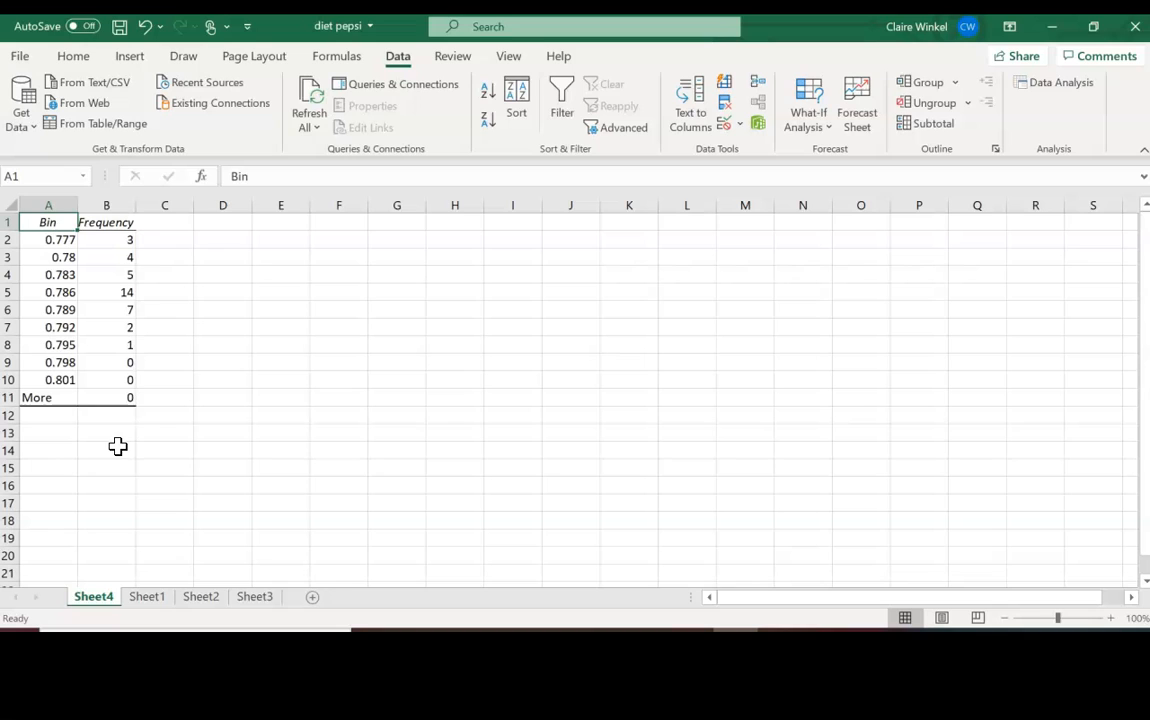
pyautogui.click(208, 223)
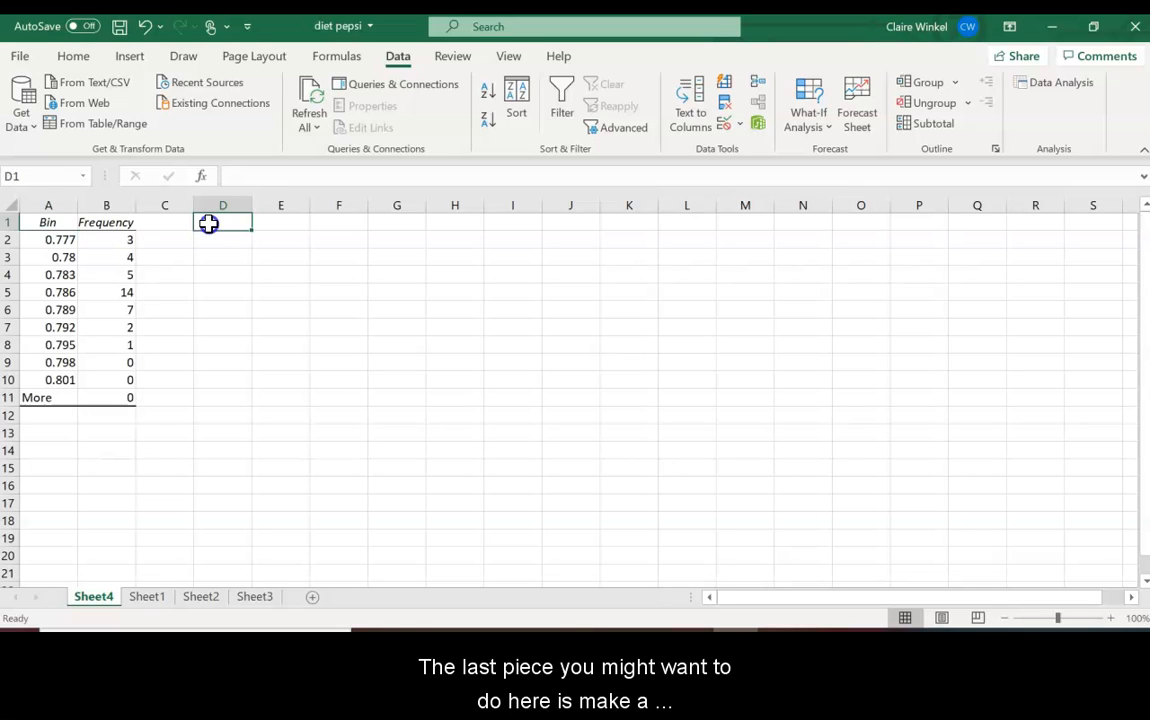
# Step: Finish the D1 heading 'Relative frequency column (percent column)' and label A13 'total'
pyautogui.write('Relative freque')
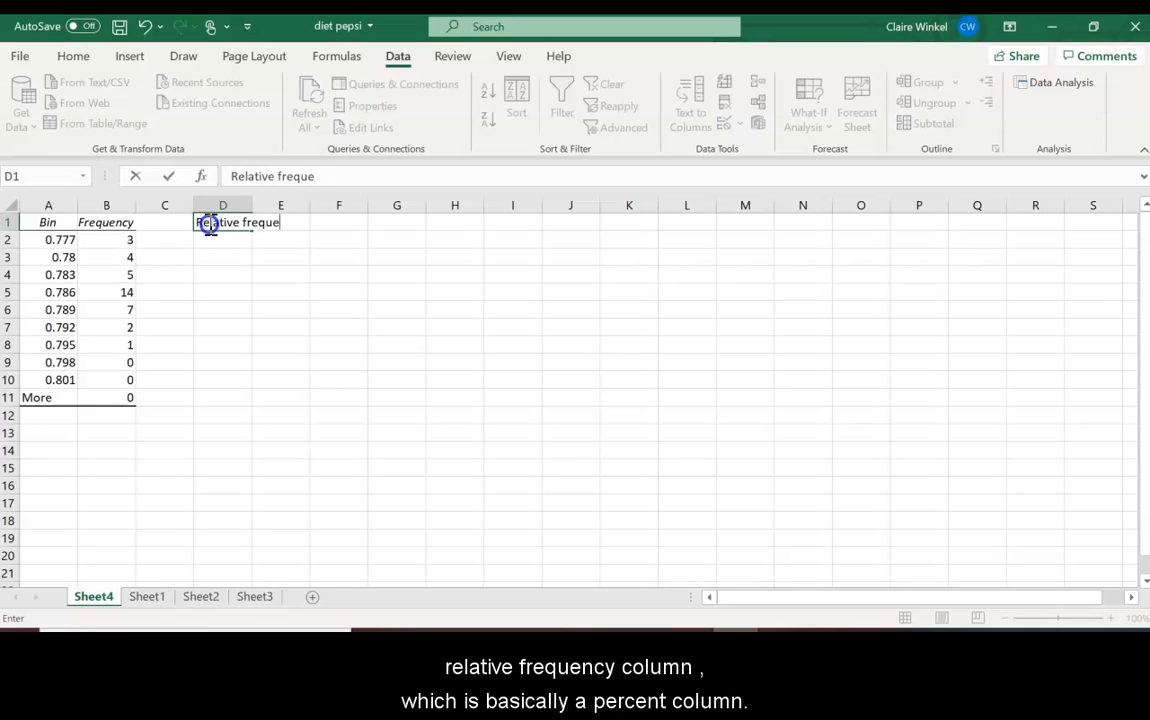
pyautogui.write('ncy column (')
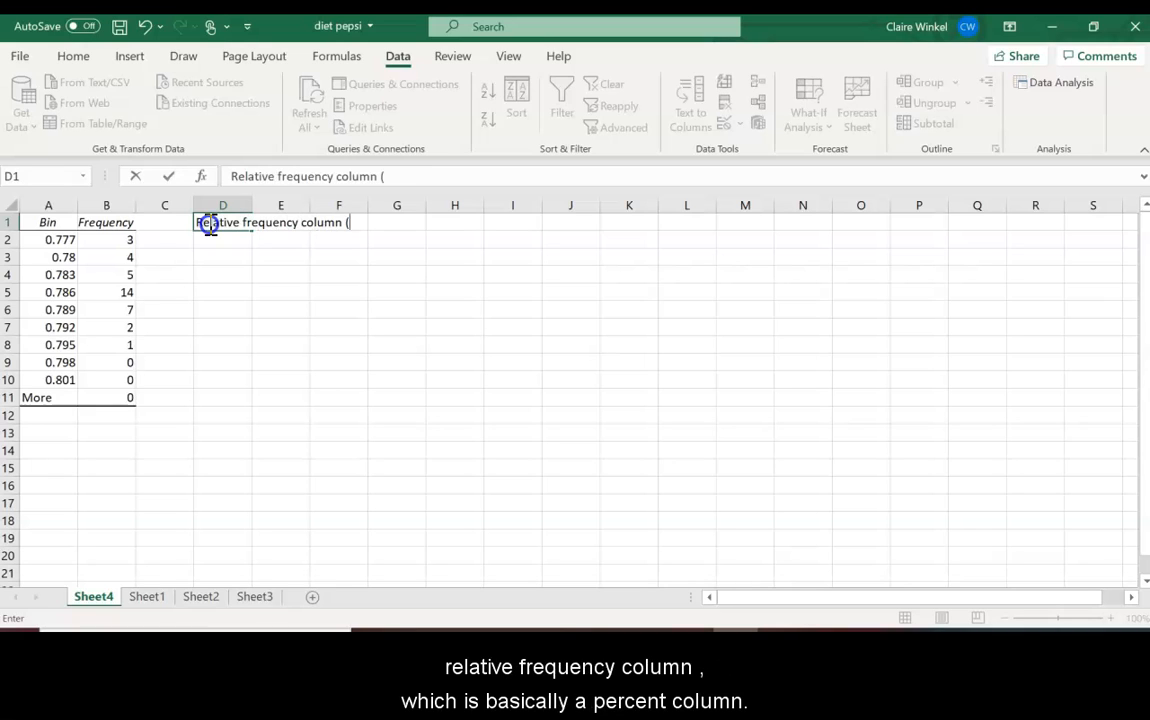
pyautogui.write('percent column)')
pyautogui.press('Return')
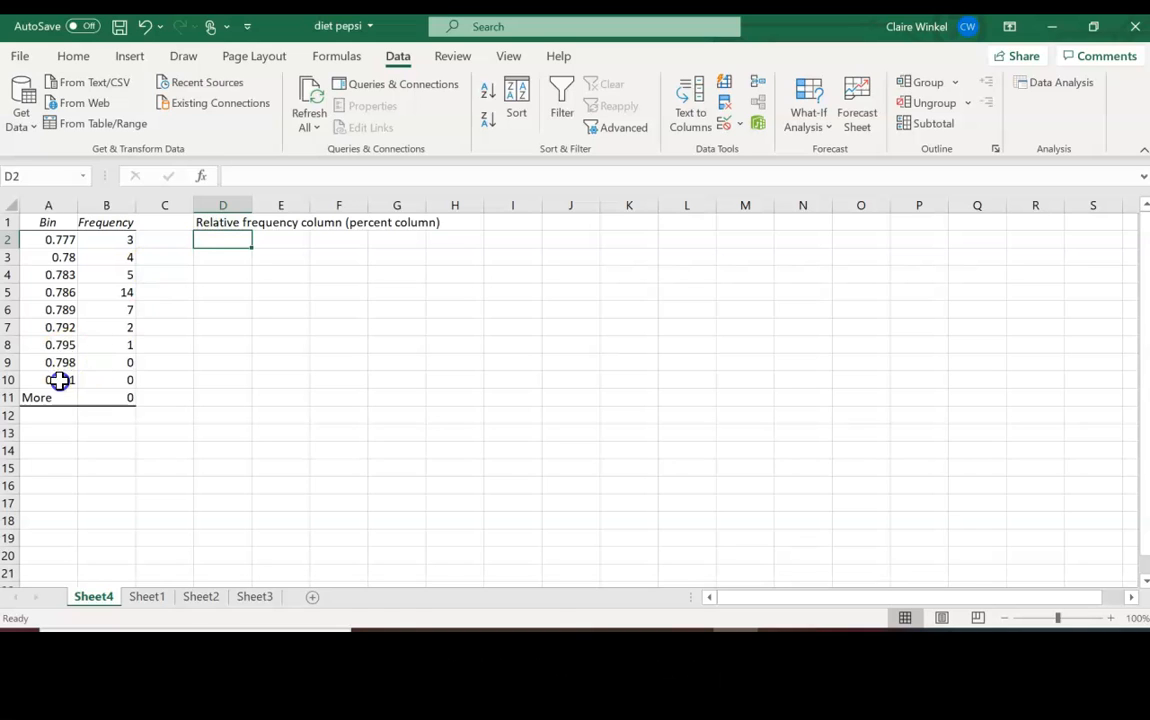
pyautogui.click(54, 430)
pyautogui.write('total')
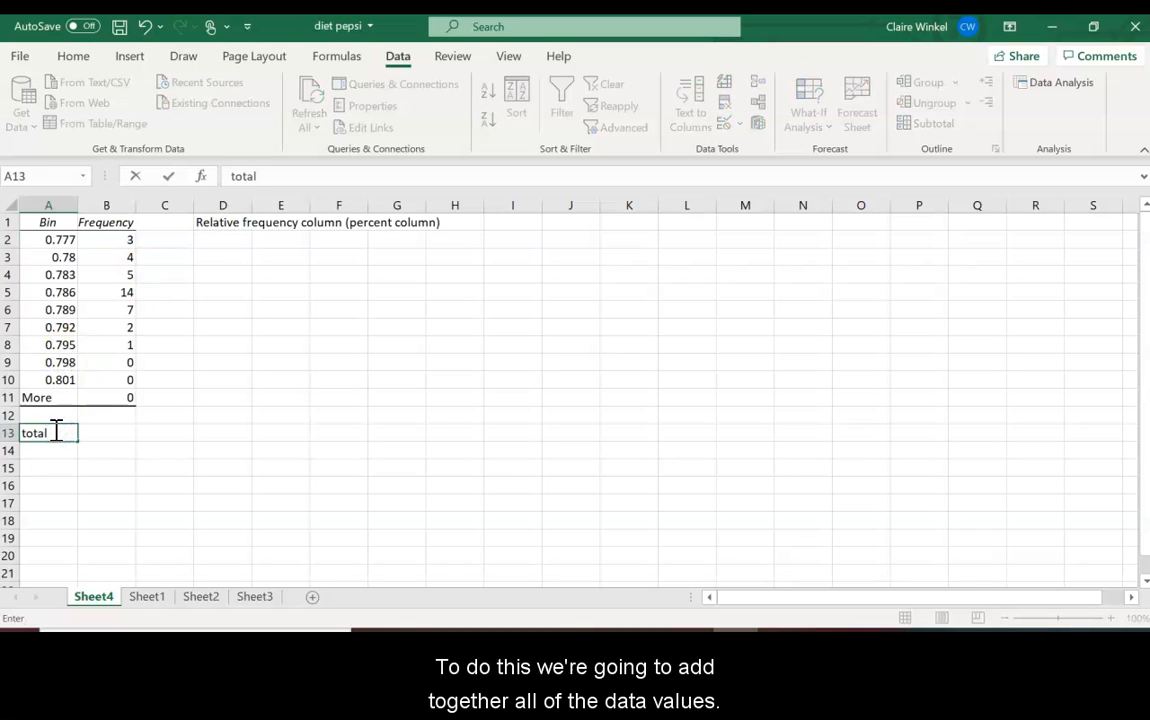
pyautogui.press('Tab')
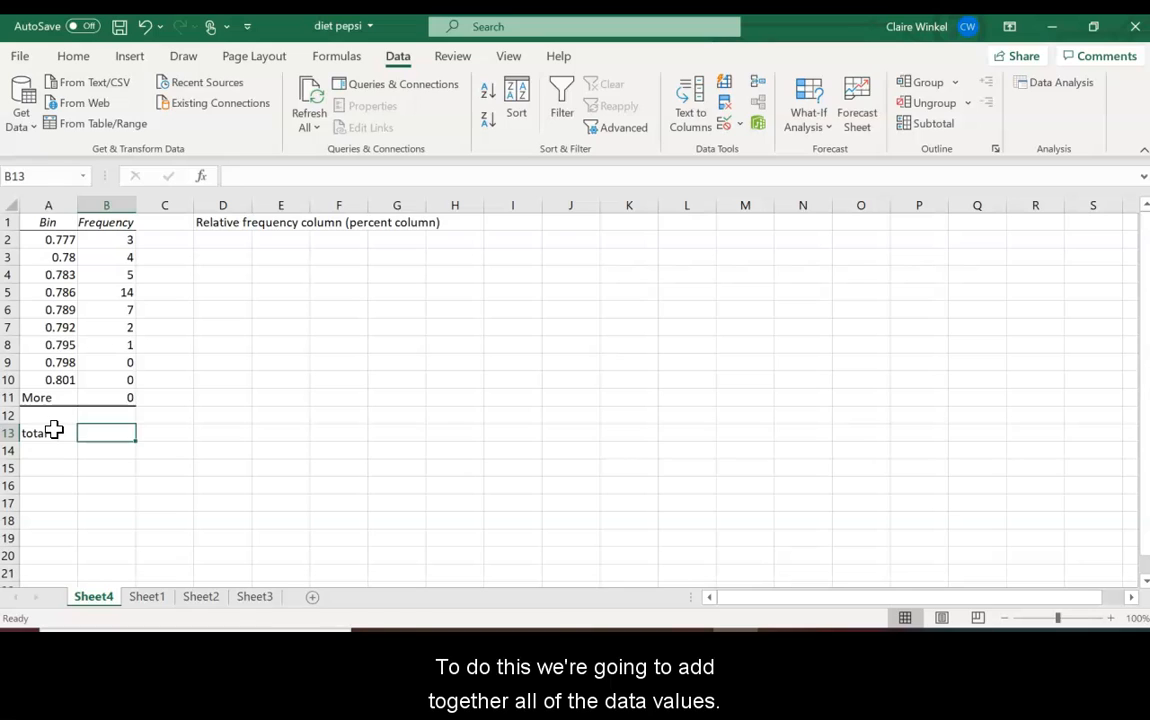
# Step: Enter =SUM(B2:B8) in B13 so the total frequency shows 36
pyautogui.write('=sum(')
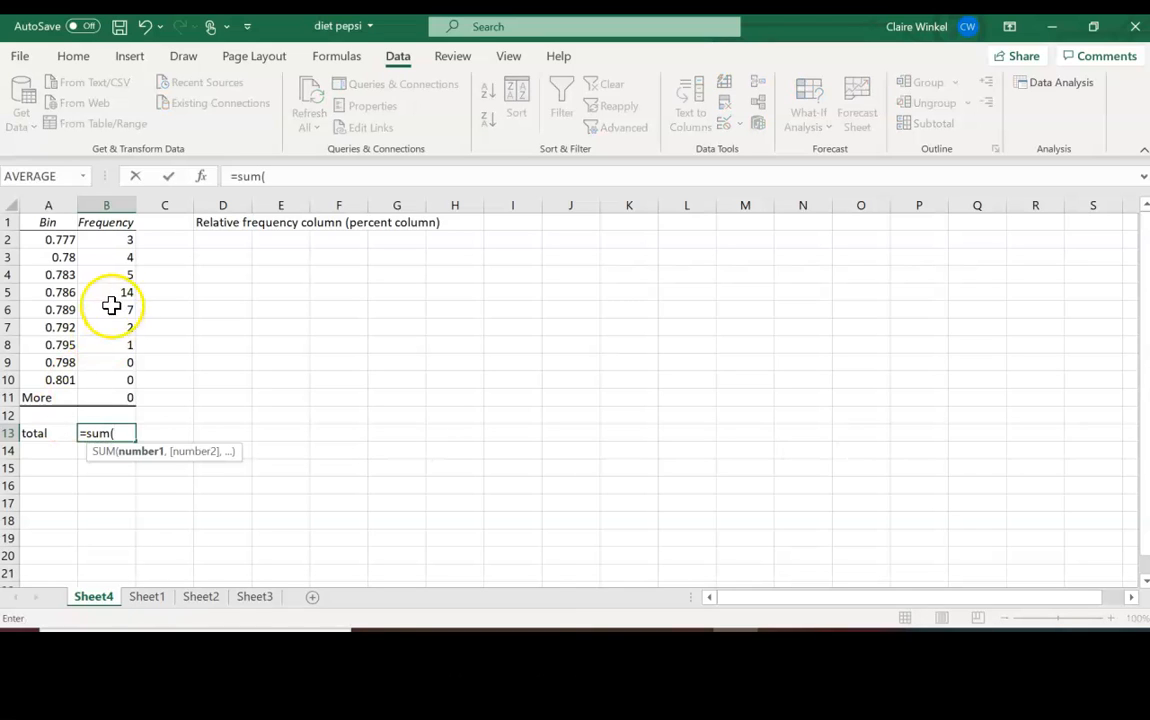
pyautogui.moveTo(113, 240); pyautogui.dragTo(121, 346)
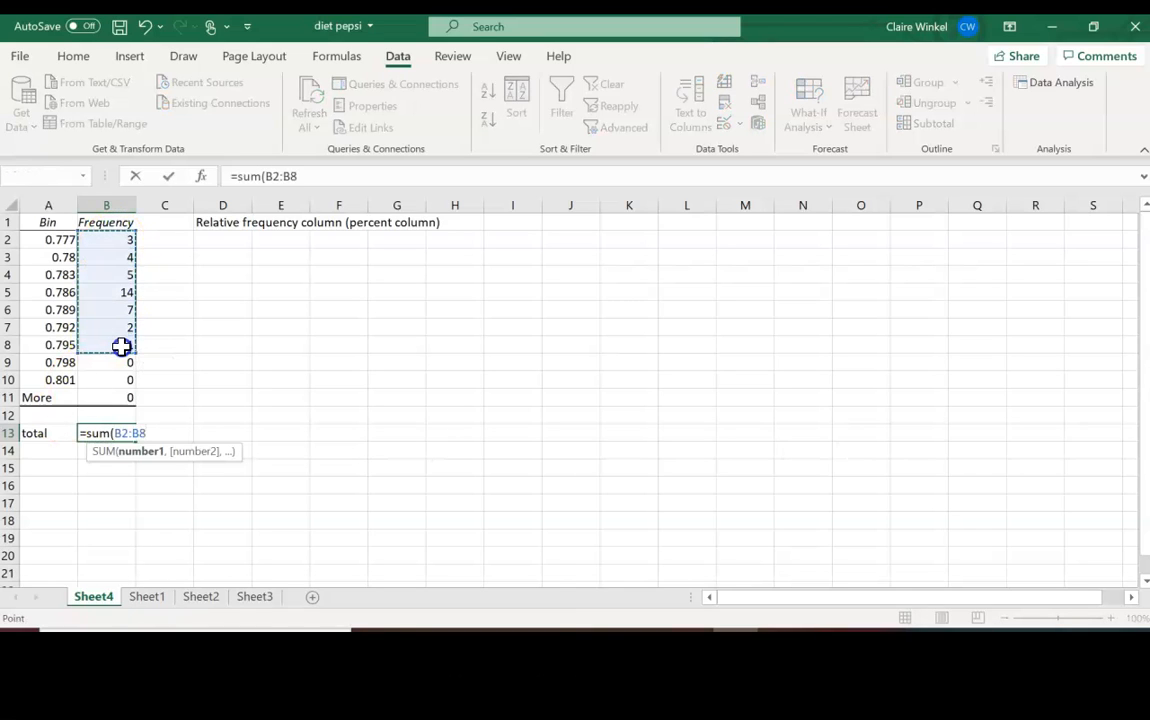
pyautogui.press('Return')
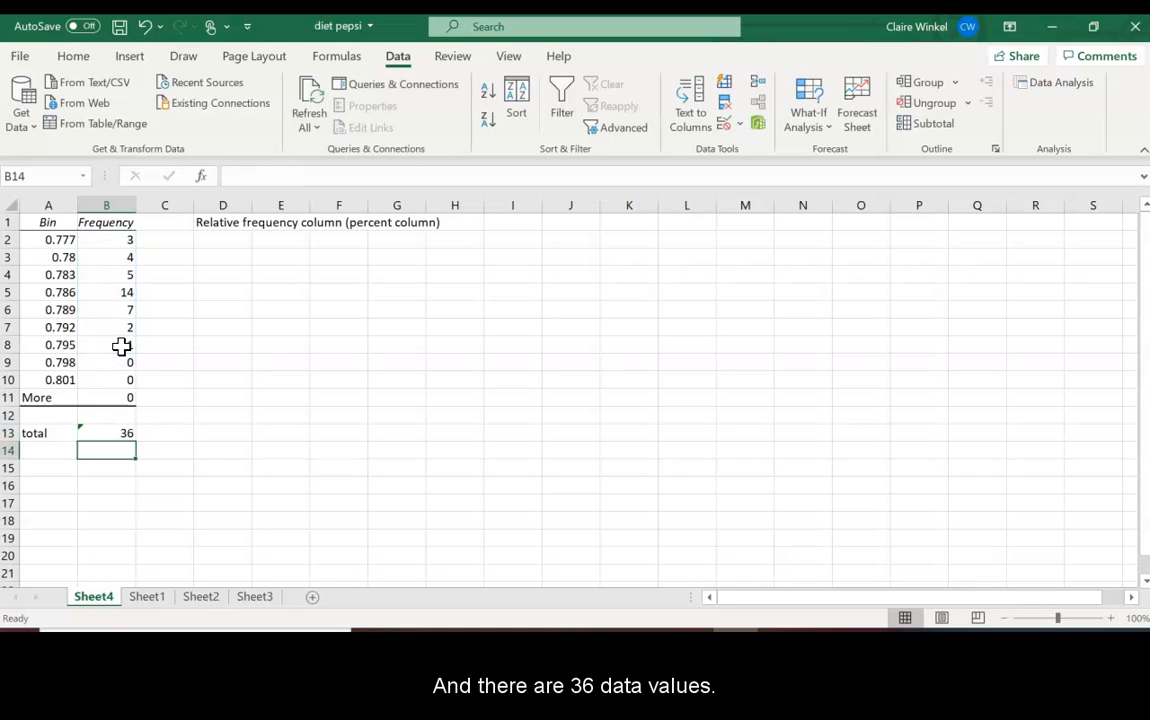
pyautogui.click(218, 243)
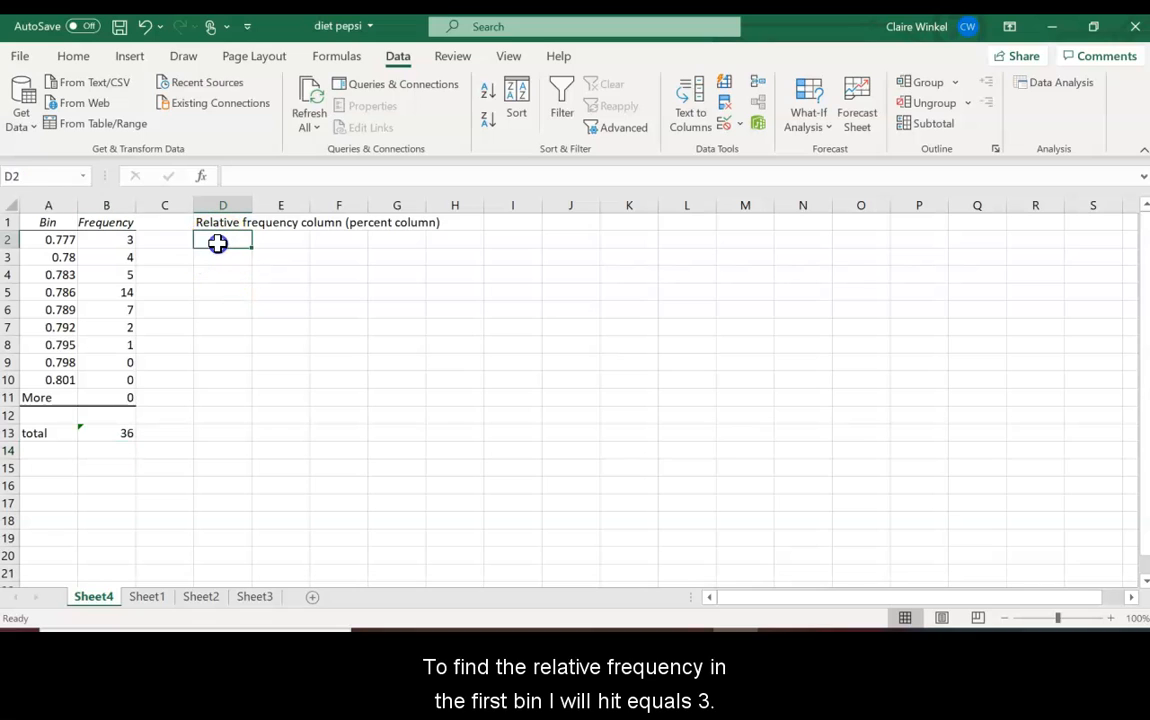
# Step: Enter the relative frequency formula =B2/$B$13 in D2
pyautogui.write('=')
pyautogui.click(121, 241)
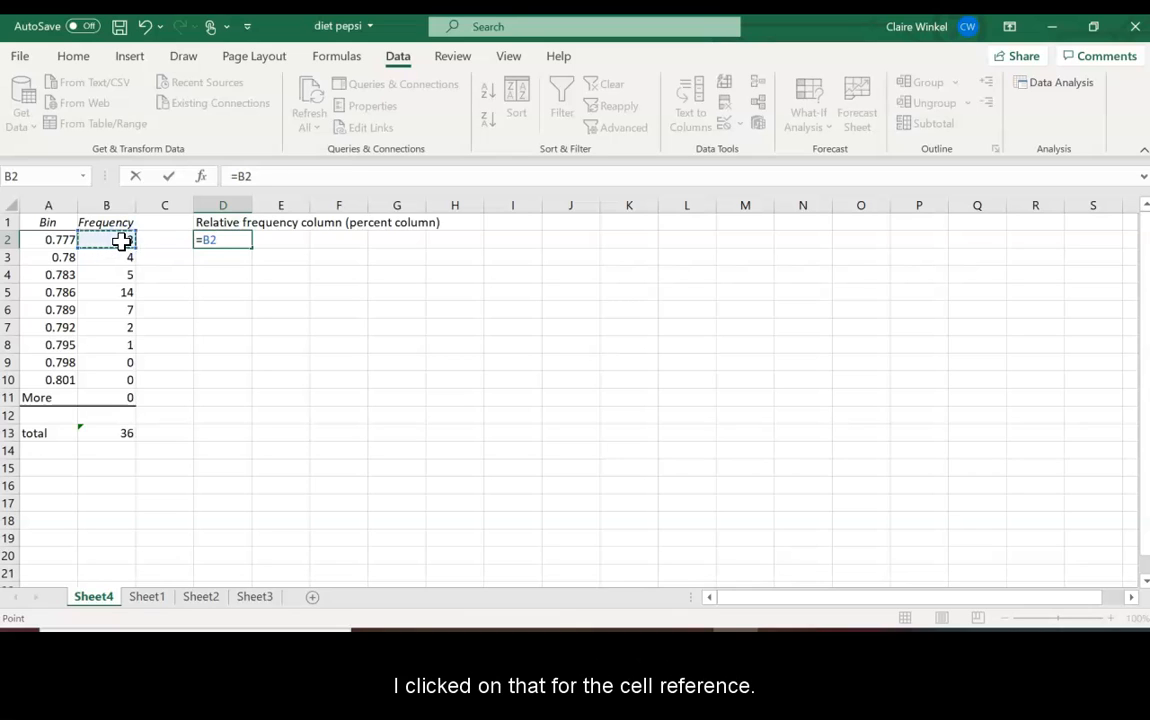
pyautogui.write('/')
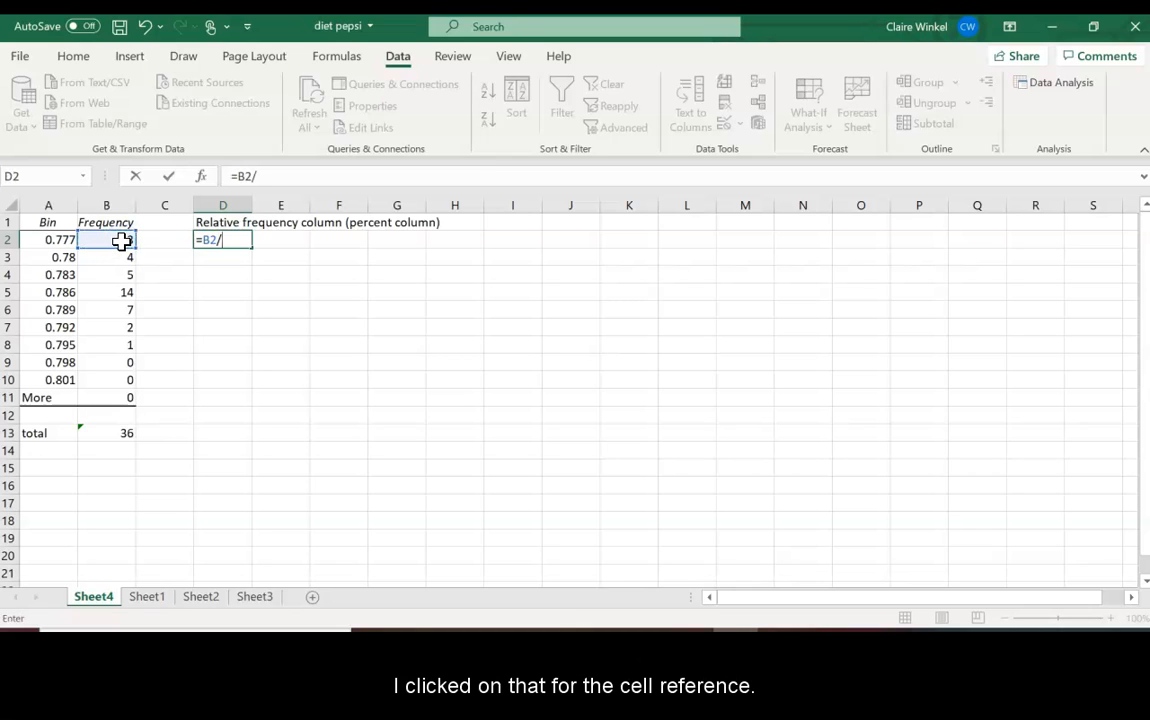
pyautogui.click(119, 434)
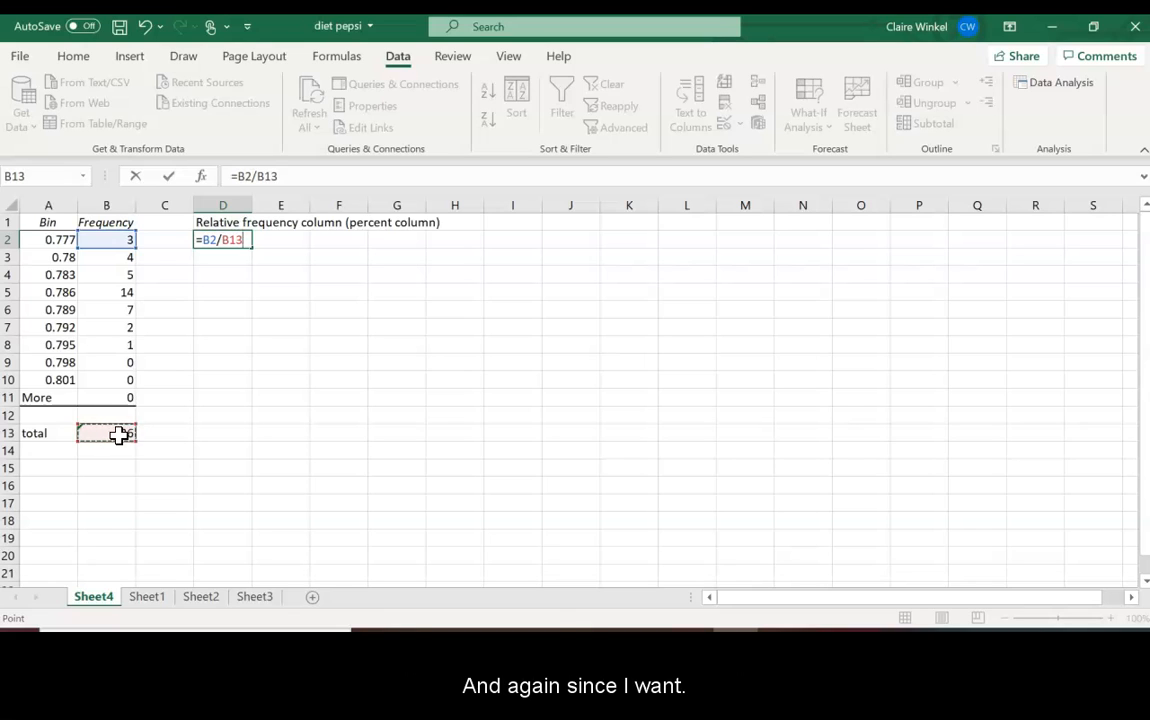
pyautogui.press('Left')
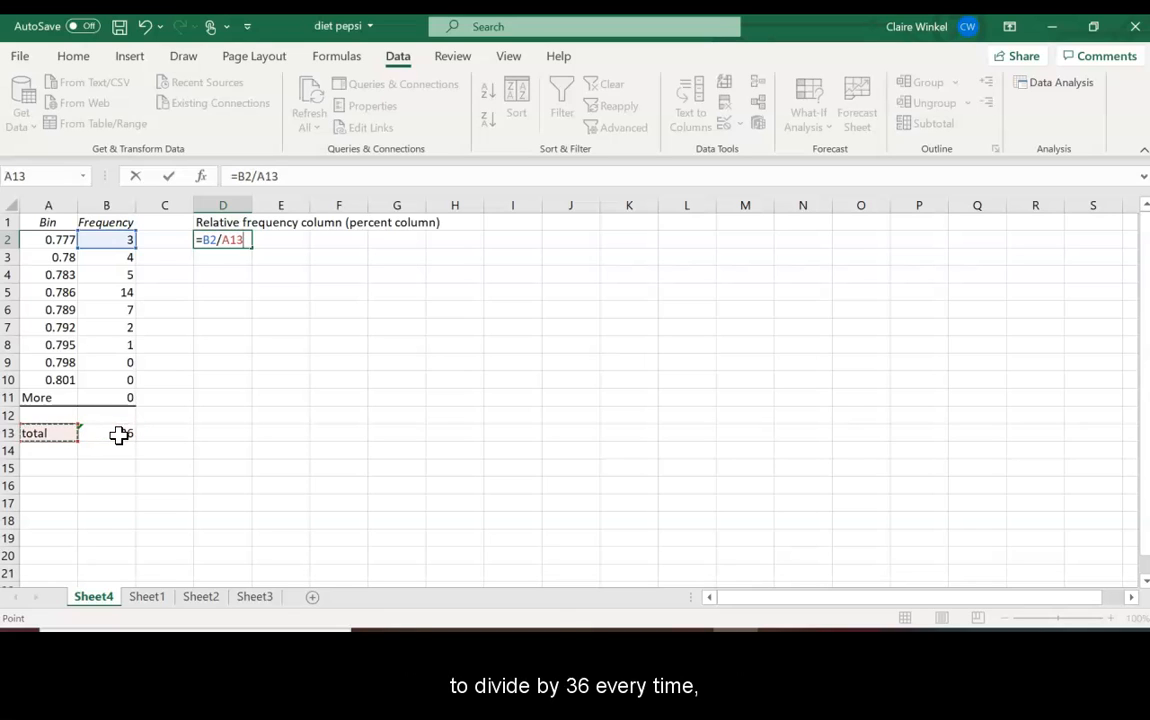
pyautogui.click(119, 434)
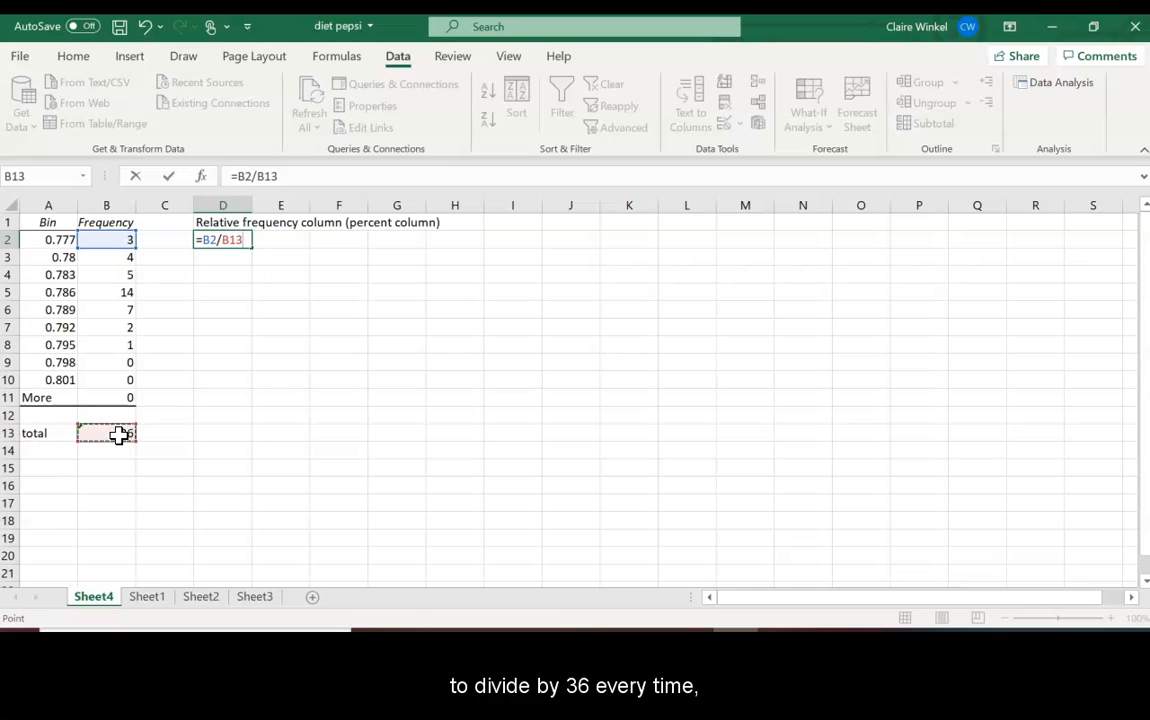
pyautogui.click(224, 241)
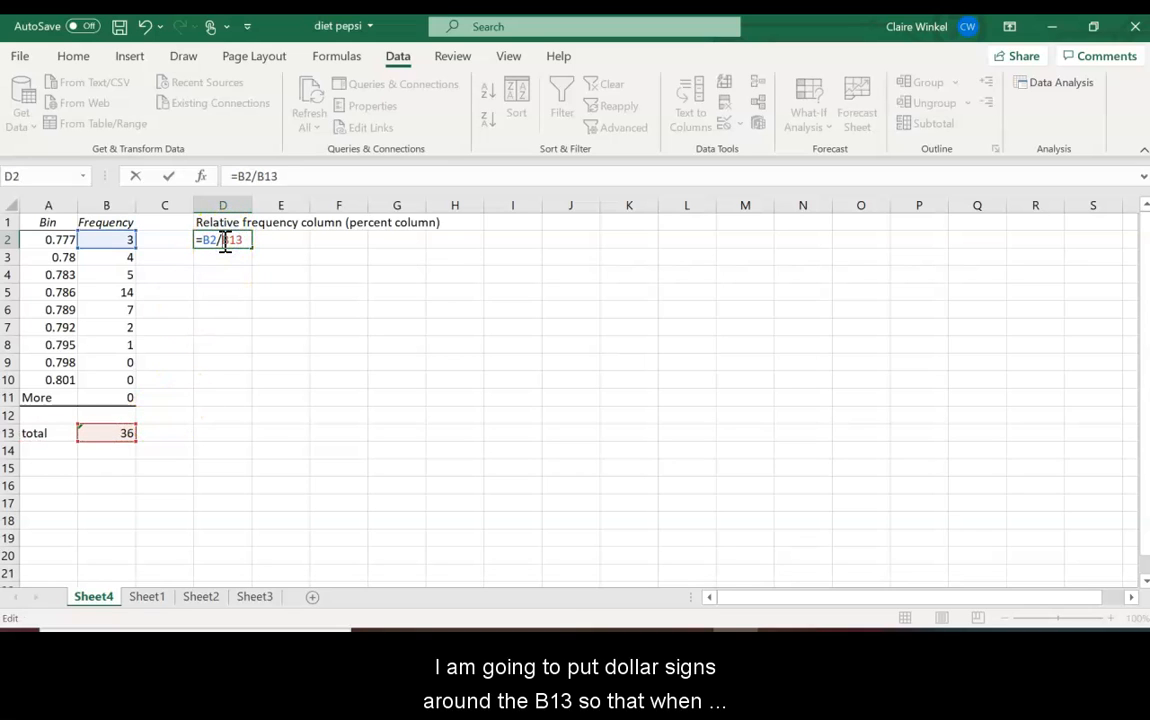
pyautogui.write('$B$')
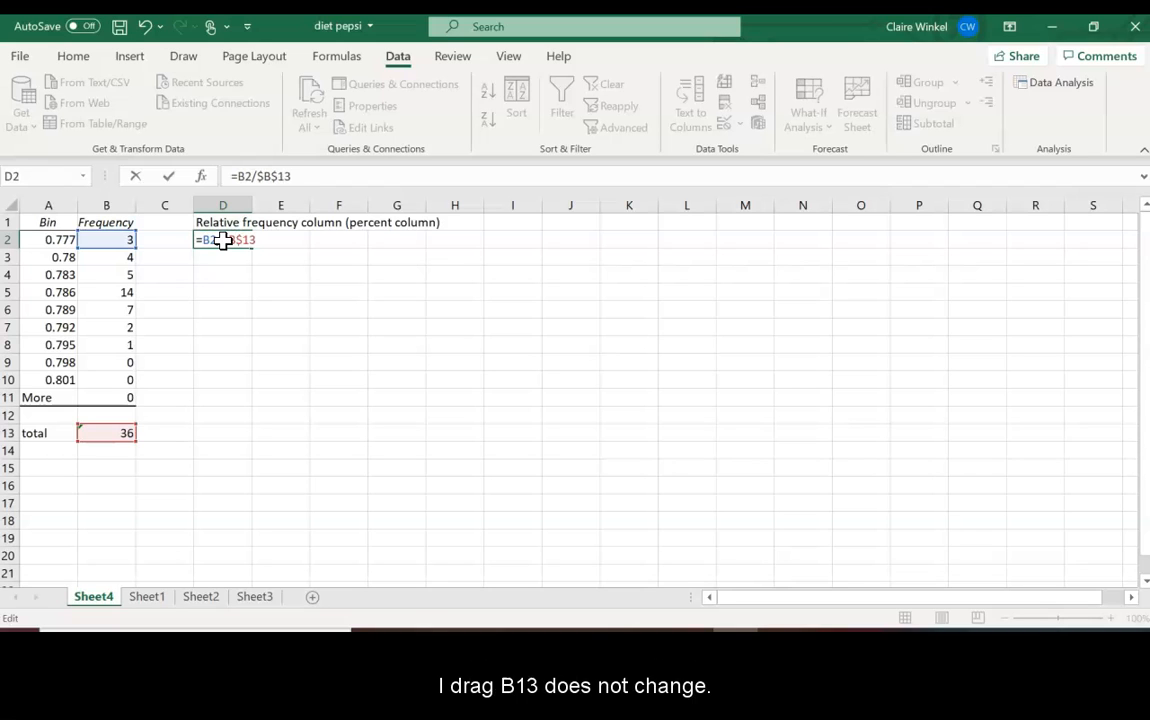
pyautogui.press('Return')
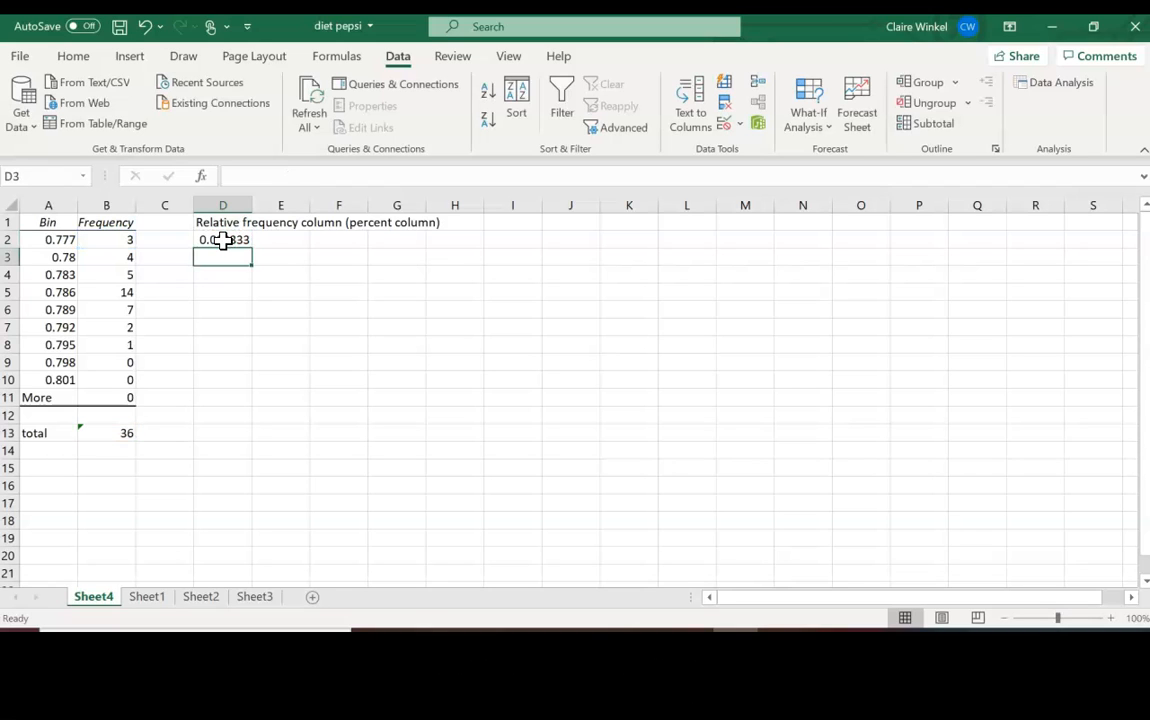
# Step: Fill the relative frequency formula down column D to D11
pyautogui.click(226, 237)
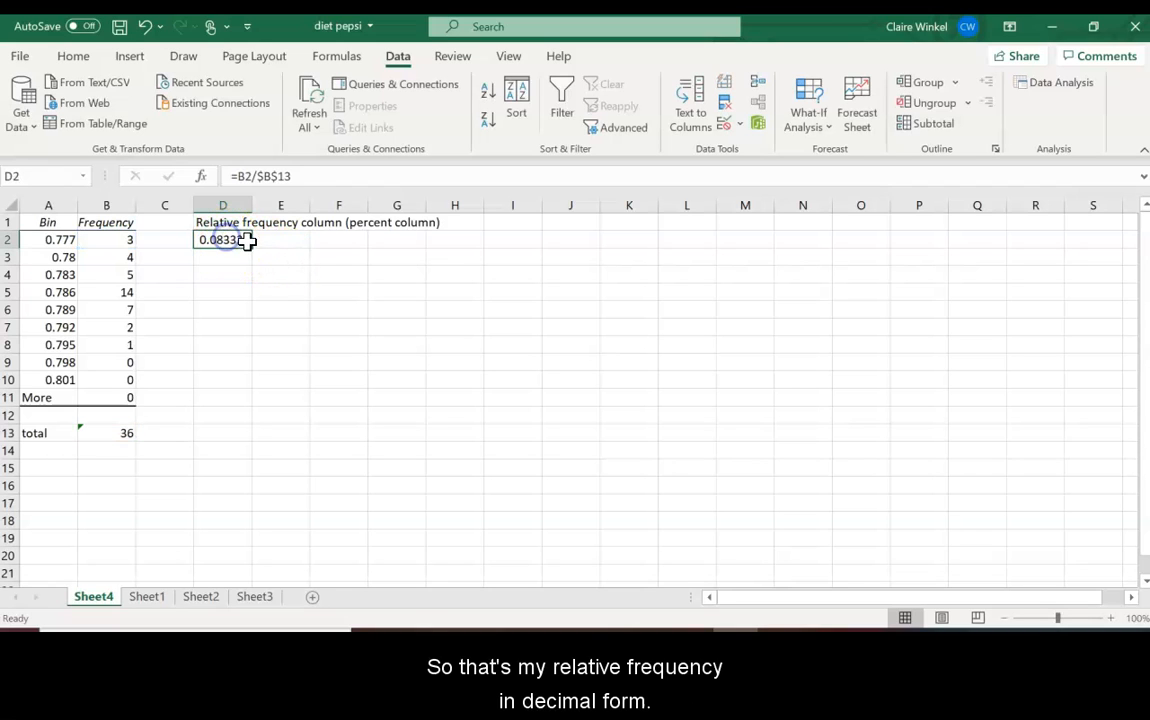
pyautogui.moveTo(254, 247); pyautogui.dragTo(231, 405)
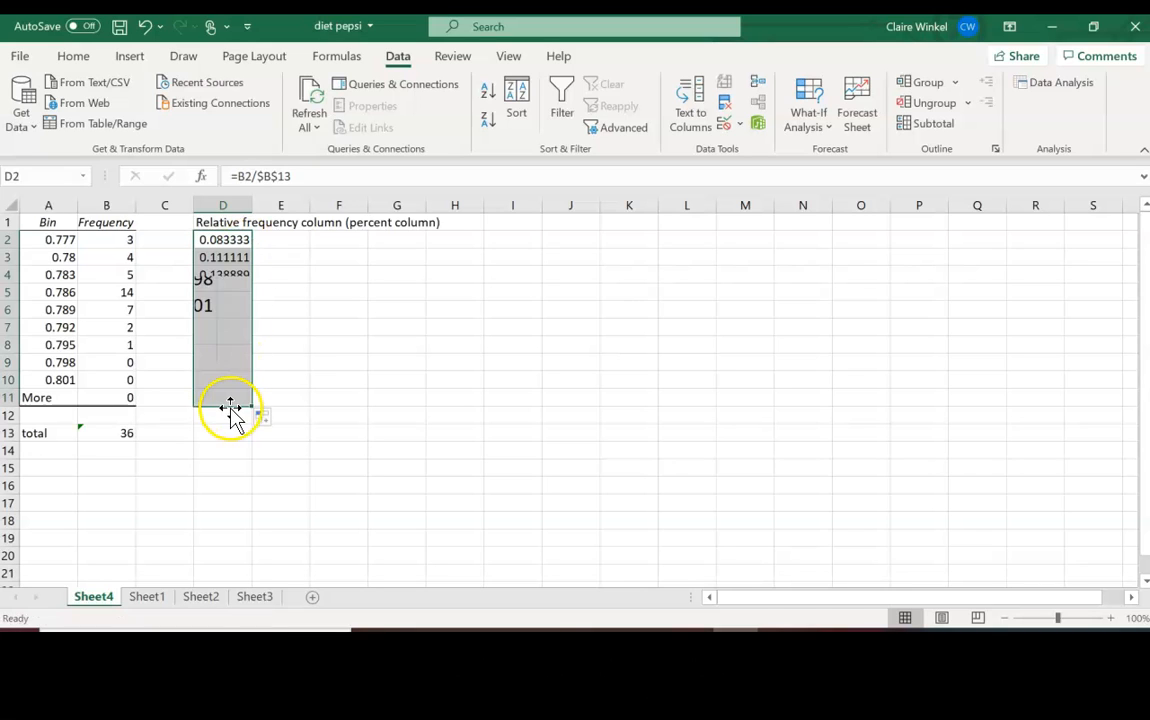
pyautogui.click(279, 240)
# Step: Enter =D2*100 in E2 and fill the percent formula down to row 11
pyautogui.write('=')
pyautogui.click(219, 240)
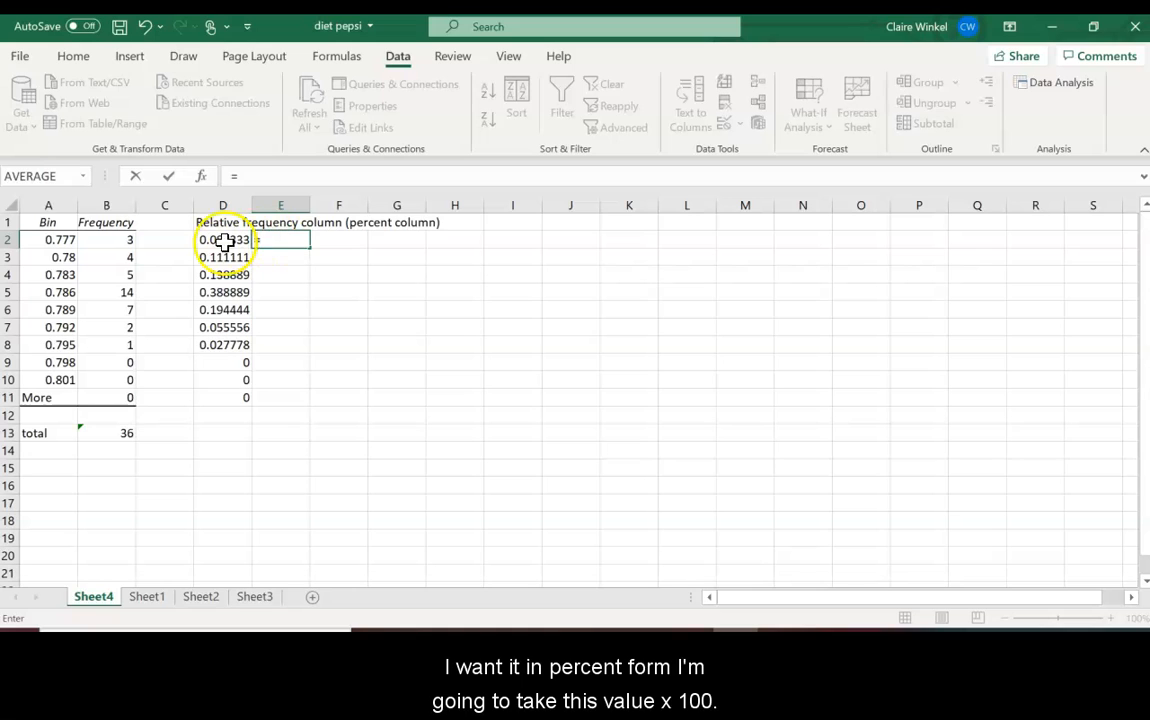
pyautogui.write('*100')
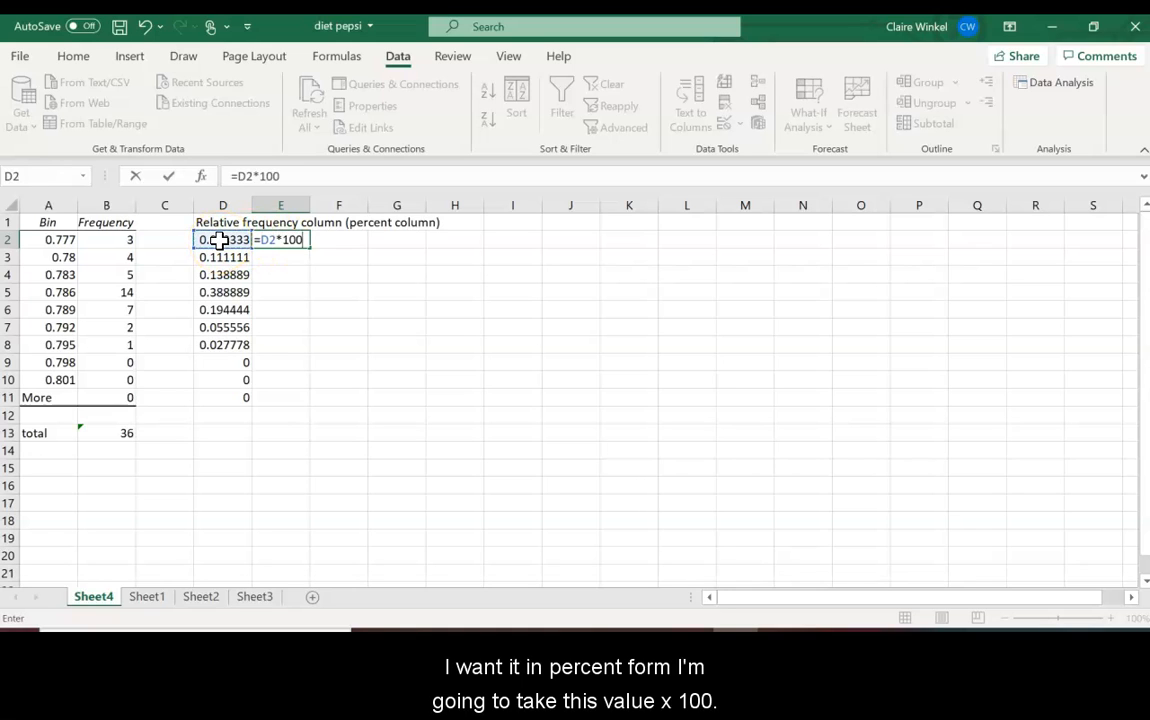
pyautogui.press('Return')
pyautogui.click(288, 243)
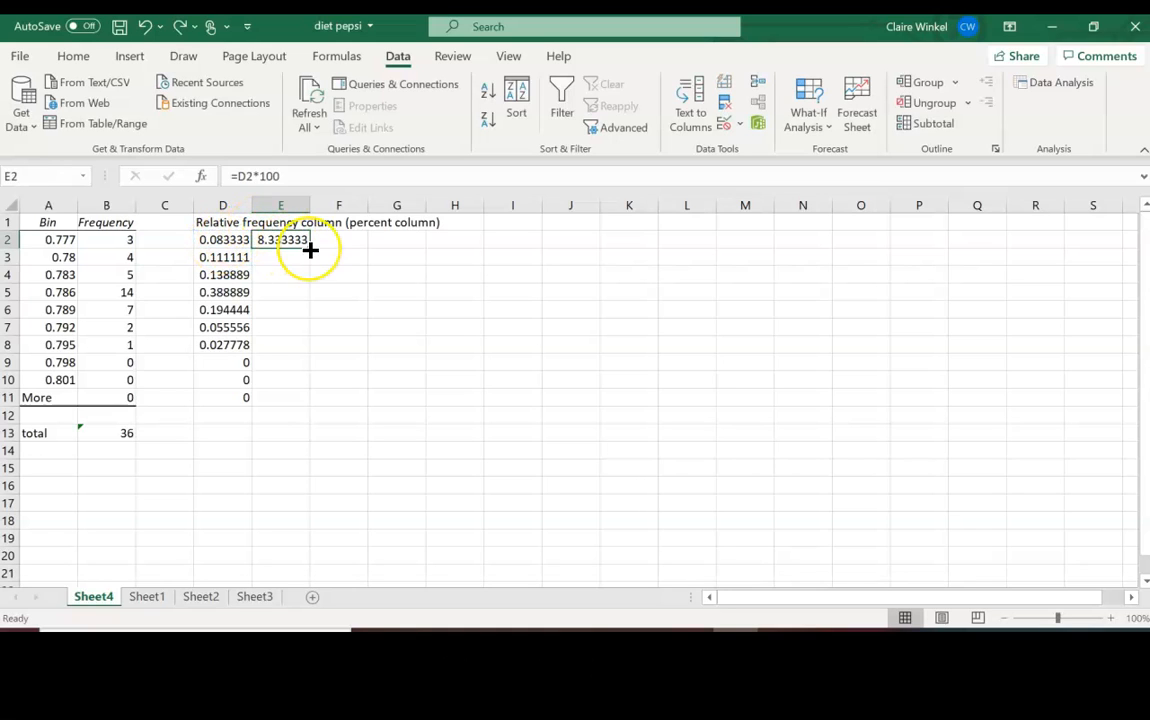
pyautogui.doubleClick(309, 248)
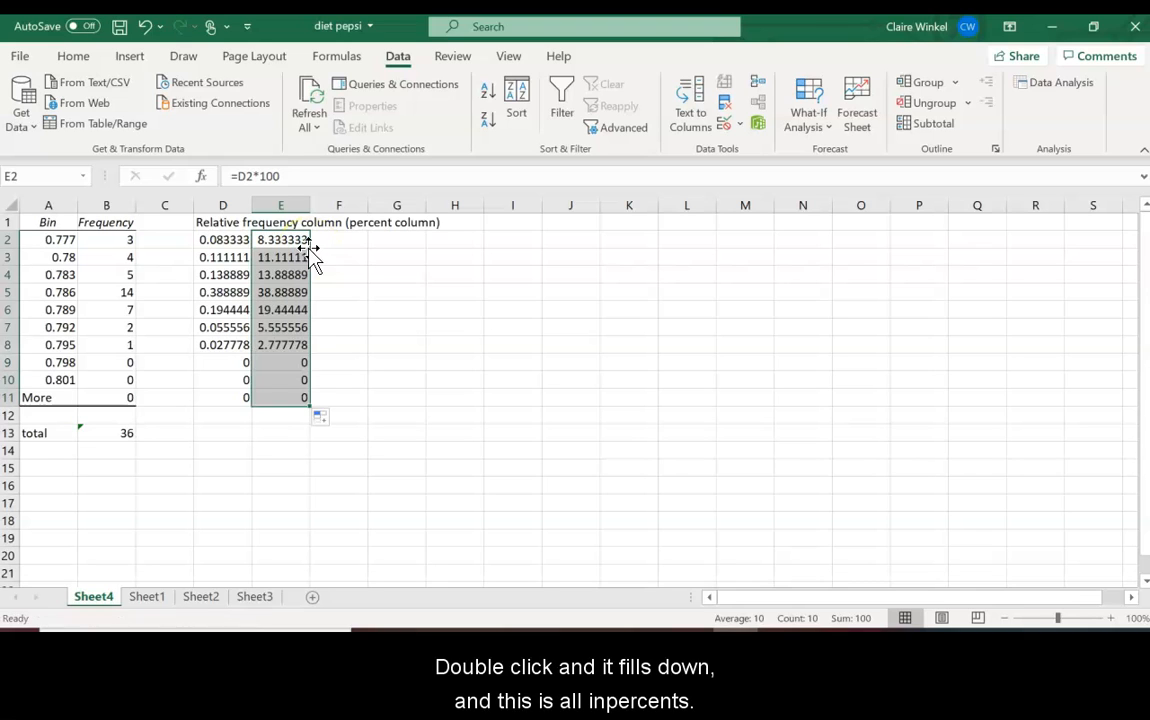
# Step: Type 'percents' in F2 and fill the label down column F
pyautogui.click(346, 240)
pyautogui.write('percents')
pyautogui.doubleClick(366, 248)
pyautogui.click(441, 303)
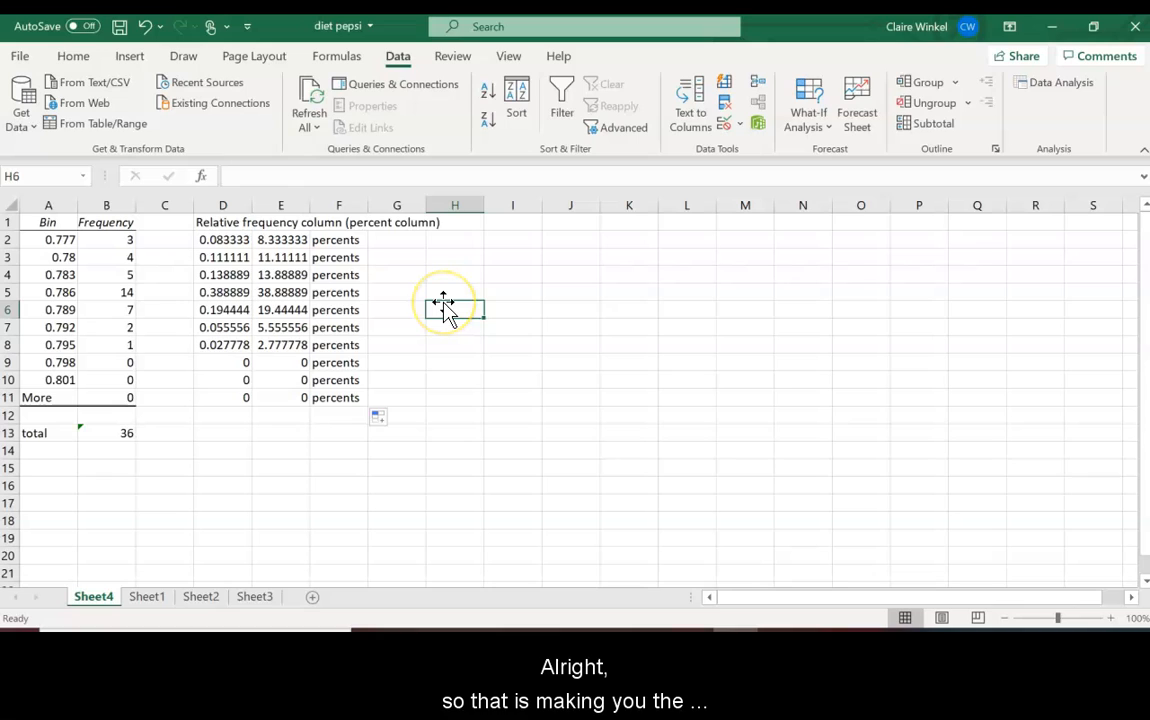